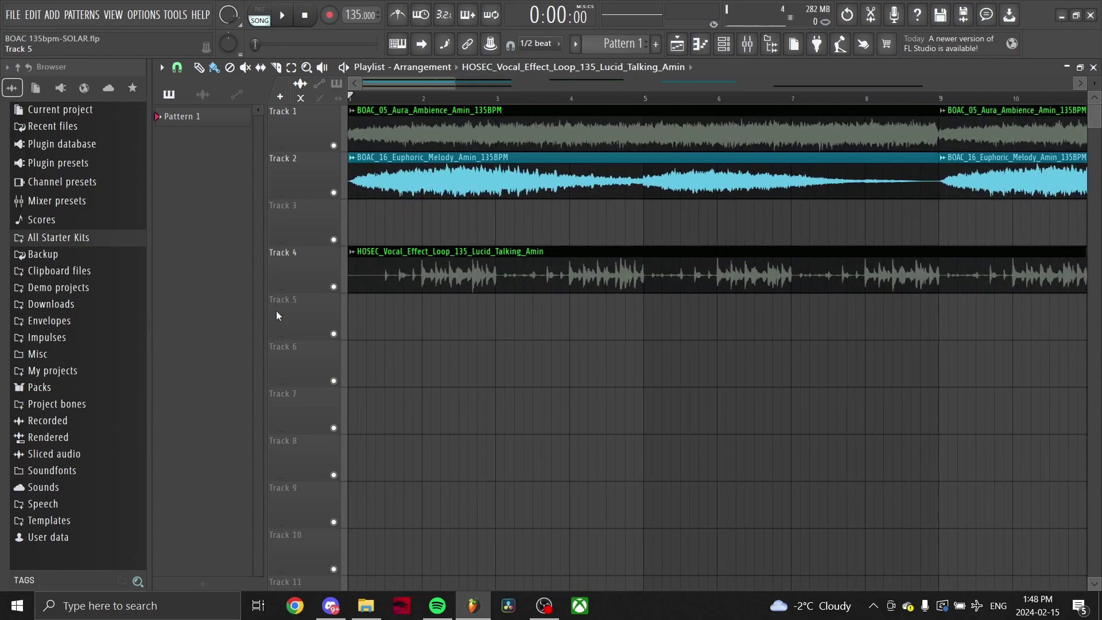
Mute every playlist track except the ambience, melody and vocal loops on Tracks 1, 2 and 4.
right_click(334, 146)
scroll(217, 219, up, 1)
scroll(229, 246, down, 3)
drag(423, 374, 397, 123)
ctrl+click(570, 412)
click(333, 193)
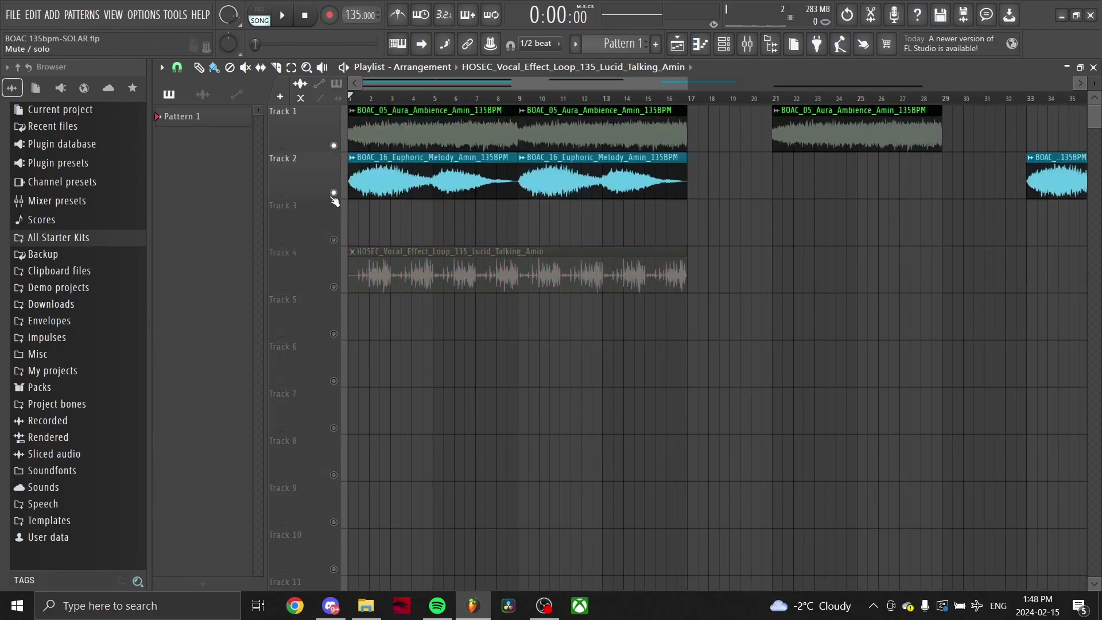
click(334, 286)
scroll(574, 344, up, 4)
drag(831, 373, 561, 129)
scroll(645, 372, down, 3)
drag(746, 373, 511, 138)
ctrl+click(510, 331)
scroll(231, 253, up, 3)
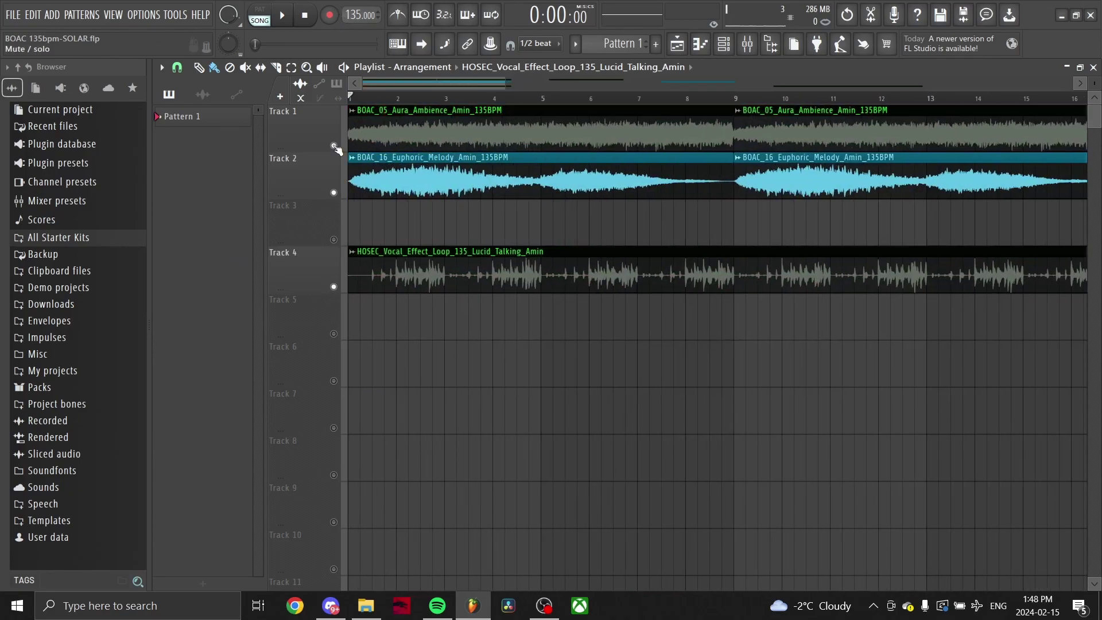
Solo Track 1 and examine the Fruity Reeverb 2 settings on the Aura Ambience mixer channel.
right_click(334, 146)
scroll(413, 276, down, 4)
scroll(486, 203, down, 3)
scroll(386, 252, down, 1)
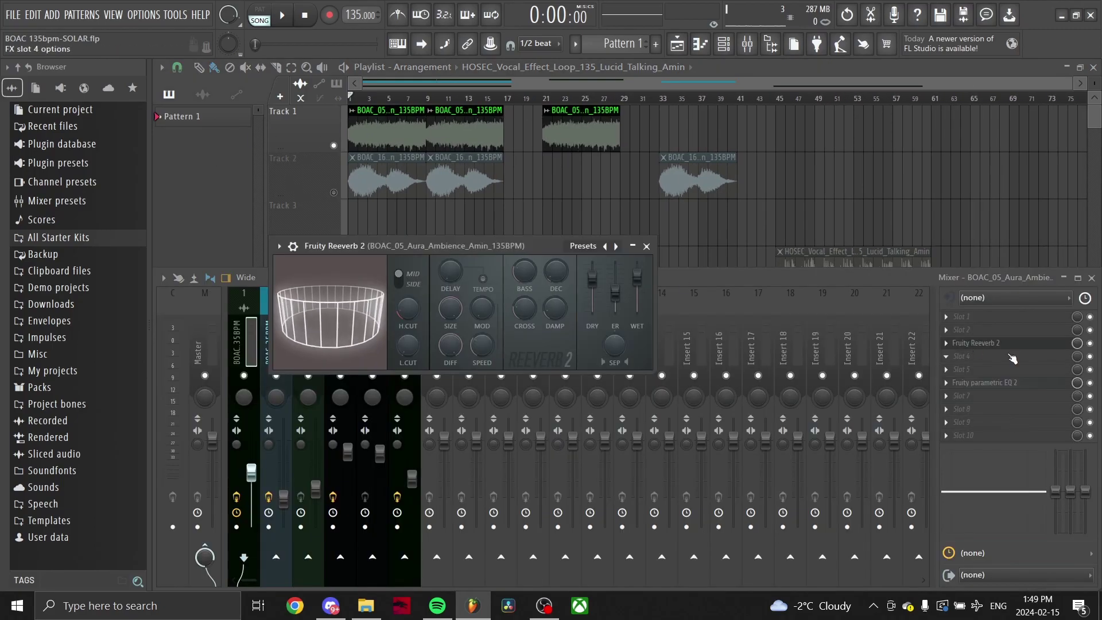
drag(471, 247, 486, 244)
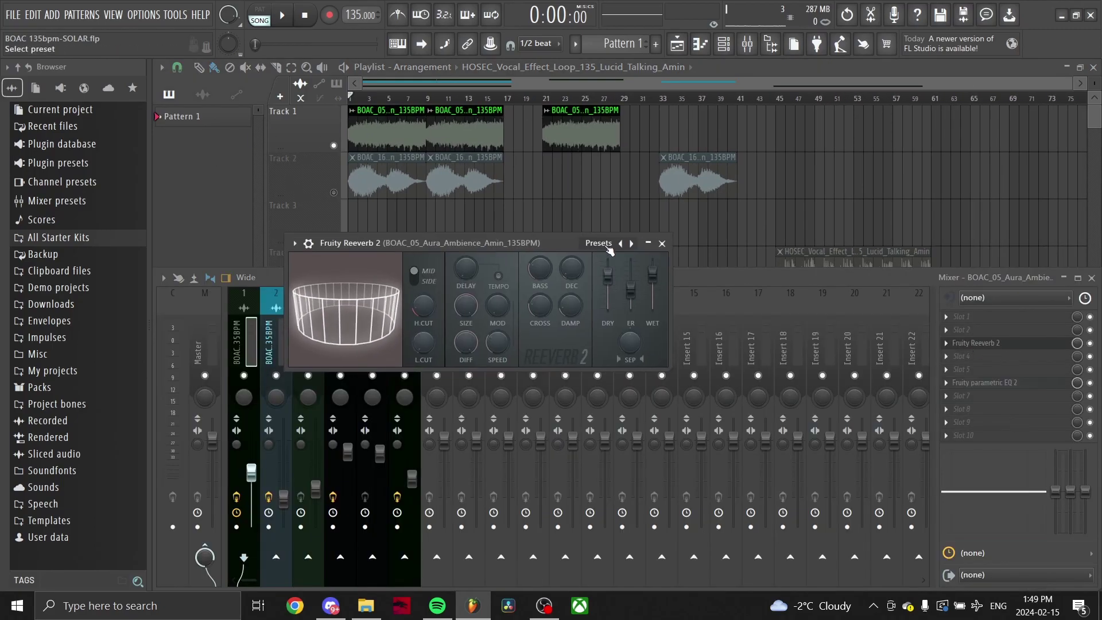
click(599, 243)
click(537, 248)
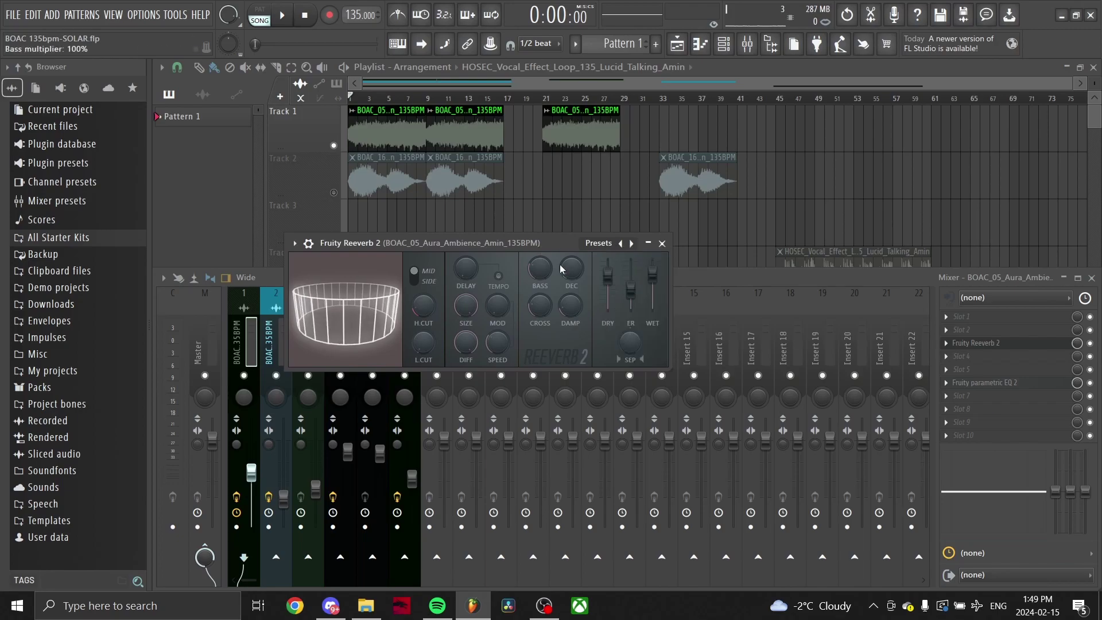
Examine the Fruity Parametric EQ 2 on the ambience channel and listen to the soloed Aura Ambience loop.
click(984, 383)
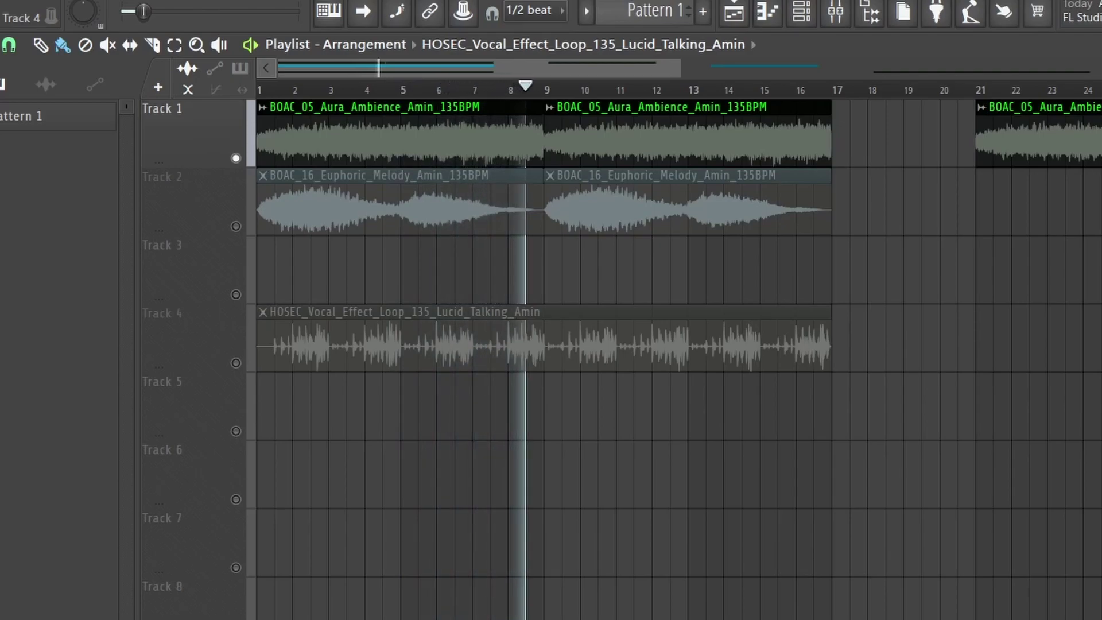
key(space)
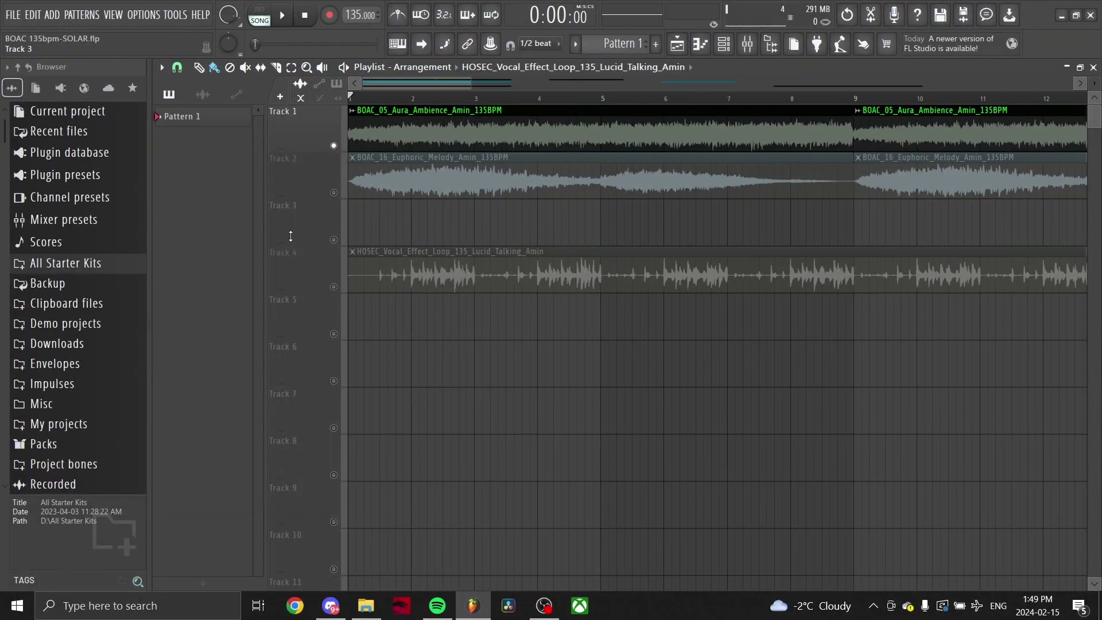
ctrl+right_click(388, 131)
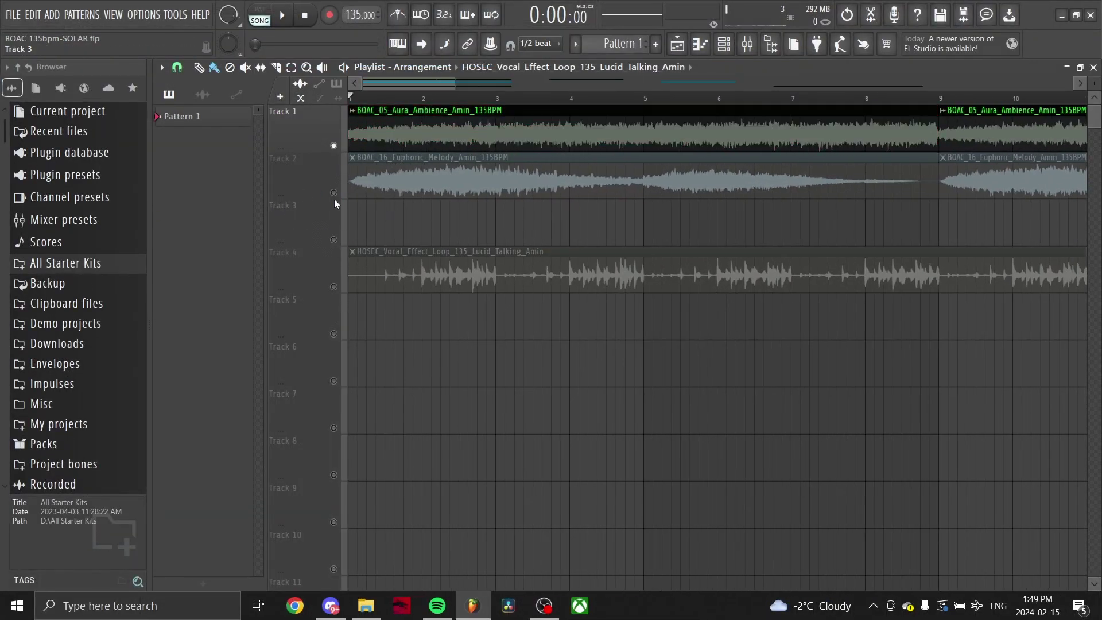
Solo Track 2 and examine the Fruity Parametric EQ 2 curve on the Euphoric Melody mixer channel.
right_click(334, 194)
ctrl+right_click(373, 204)
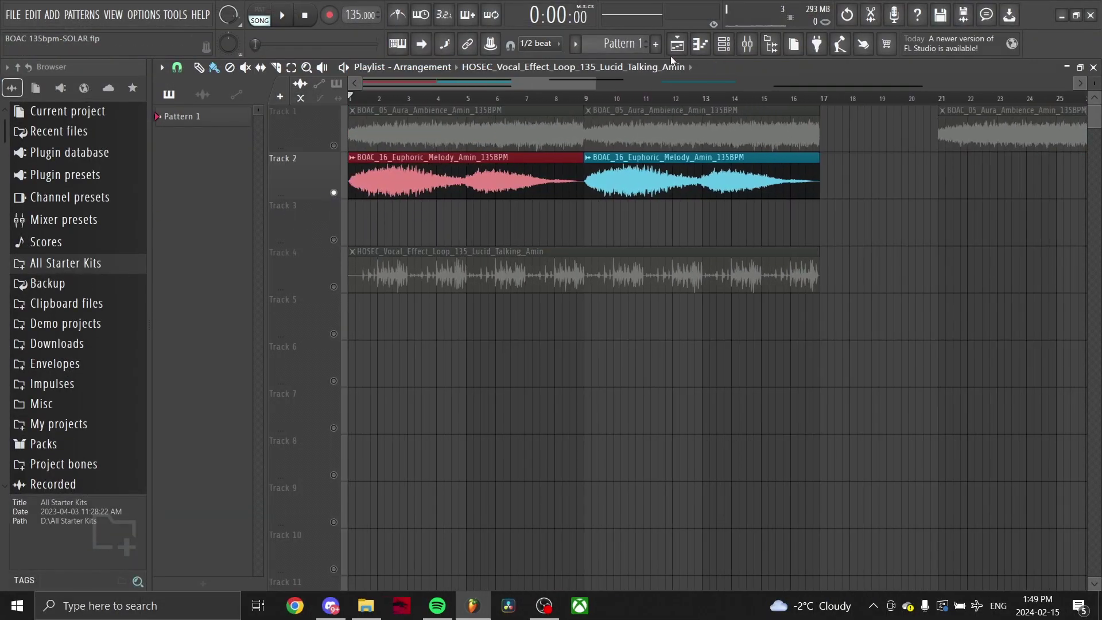
click(747, 45)
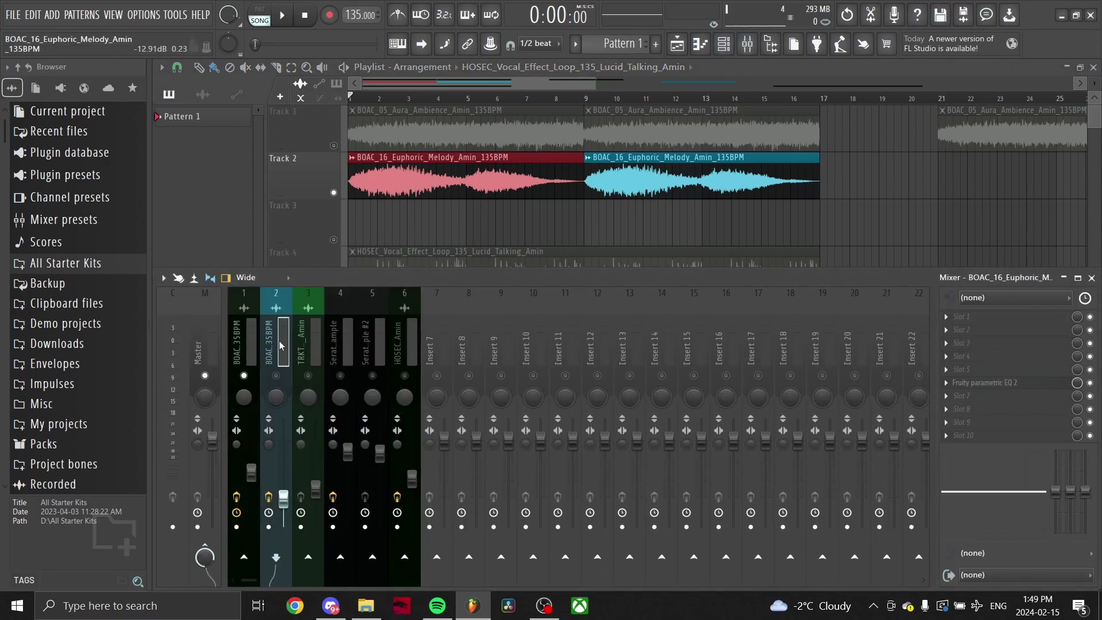
click(1003, 383)
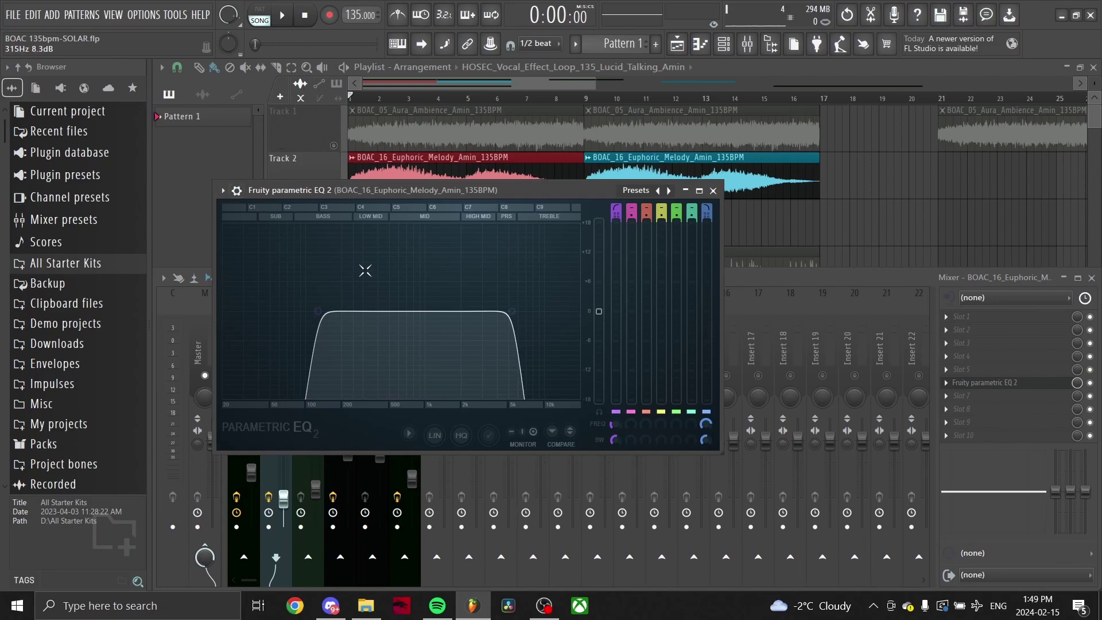
click(714, 191)
Close the mixer and play back the soloed Euphoric Melody loop from the start.
key(F9)
ctrl+click(457, 214)
scroll(457, 218, down, 2)
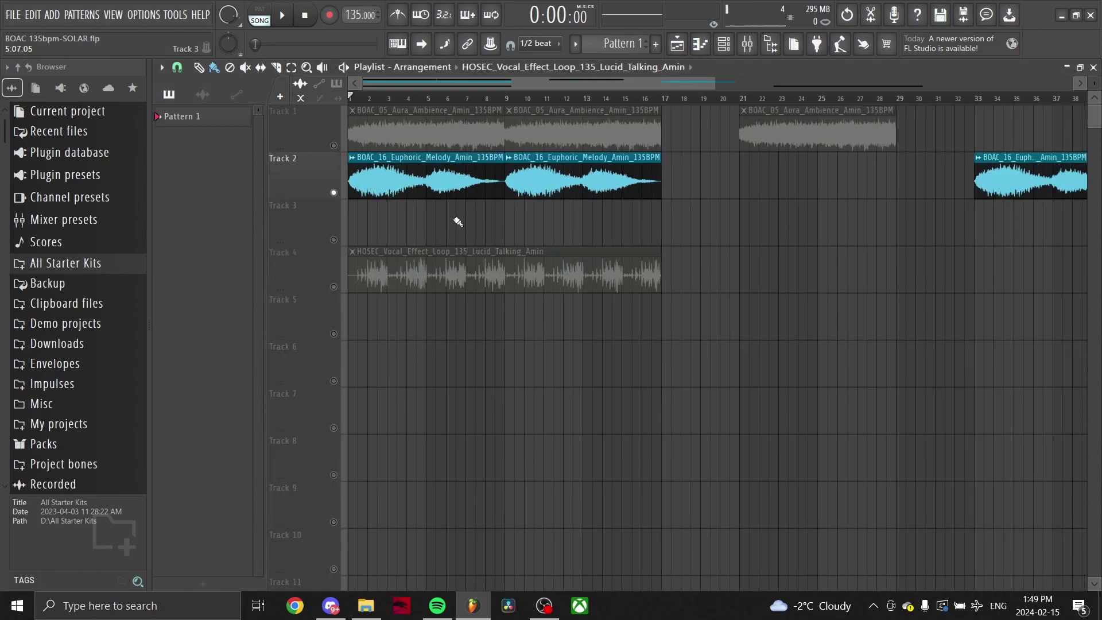
key(space)
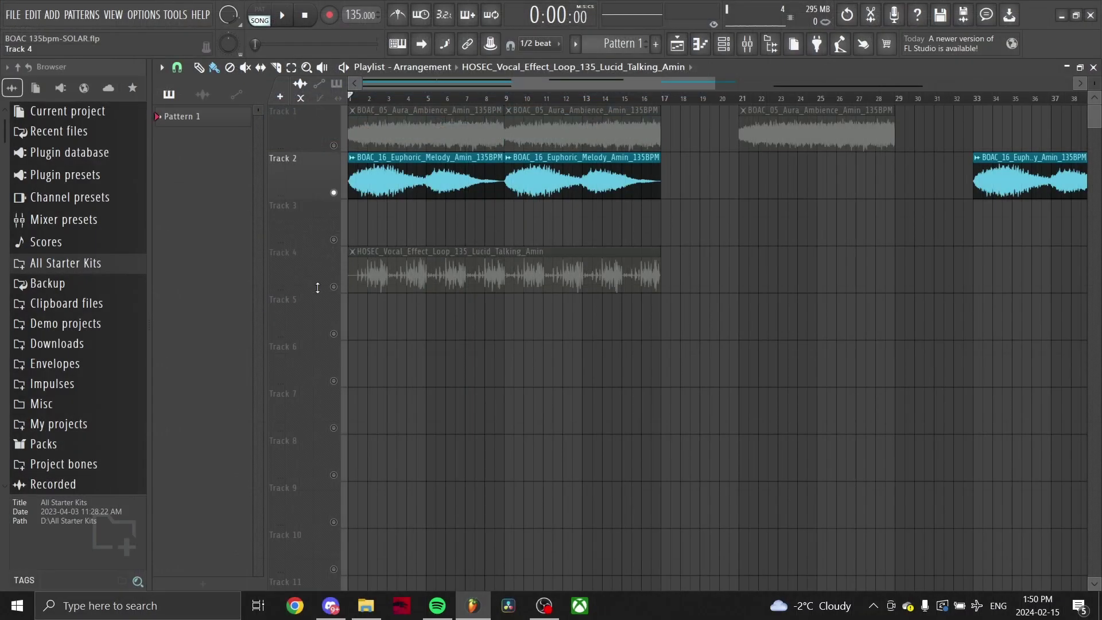
Solo Track 4, select the Lucid Talking vocal loop clip and check the effects on its mixer channel.
right_click(333, 287)
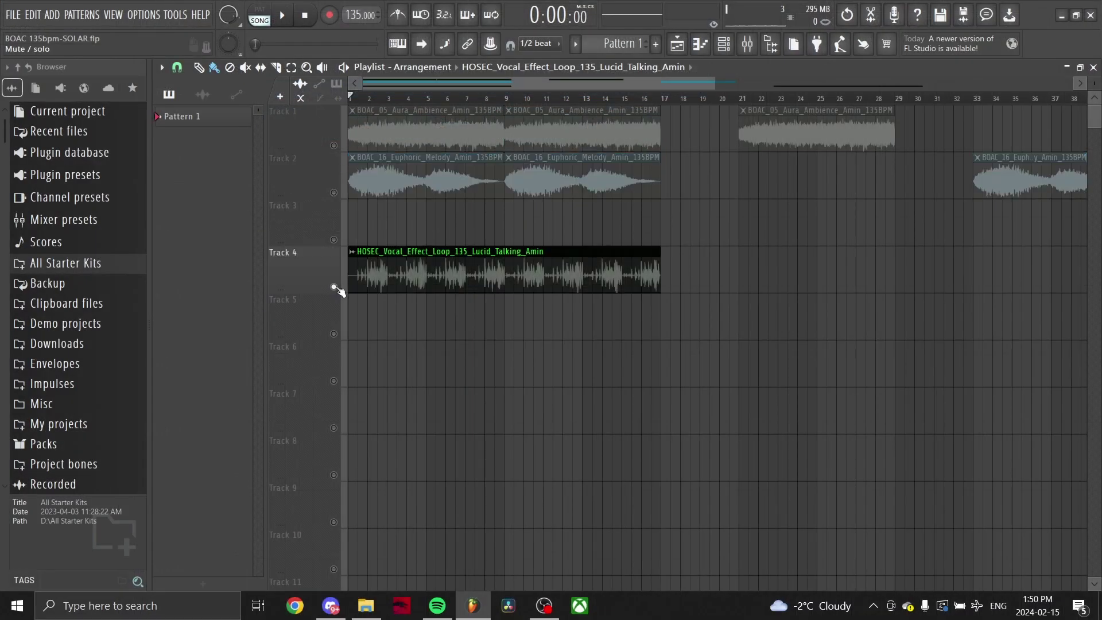
scroll(278, 328, up, 3)
scroll(367, 229, down, 3)
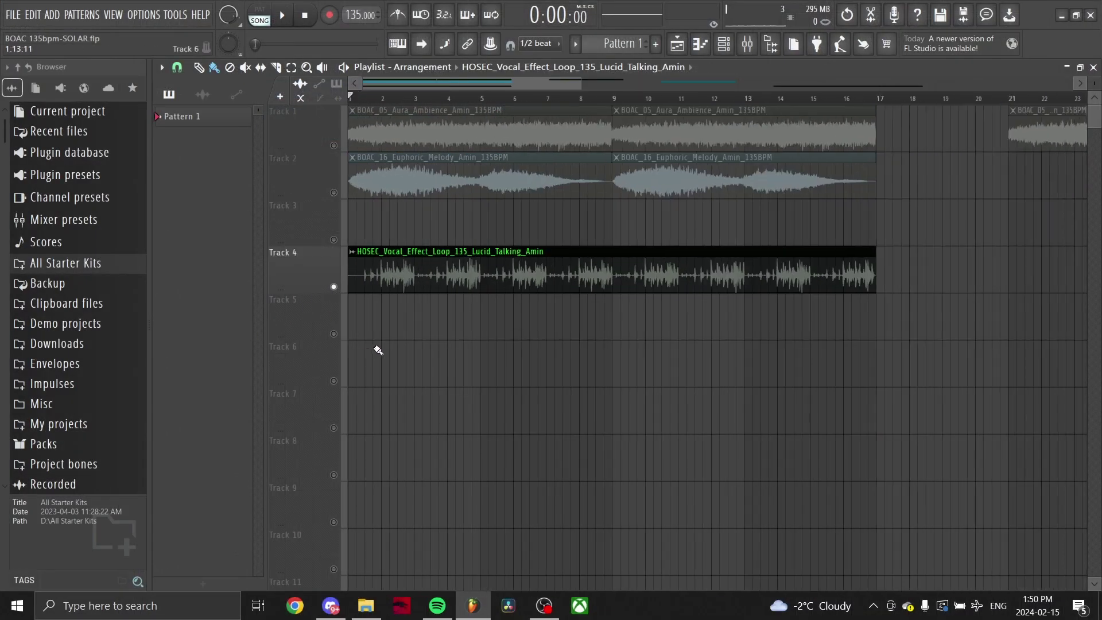
drag(402, 339, 505, 281)
ctrl+click(488, 321)
drag(586, 330, 405, 268)
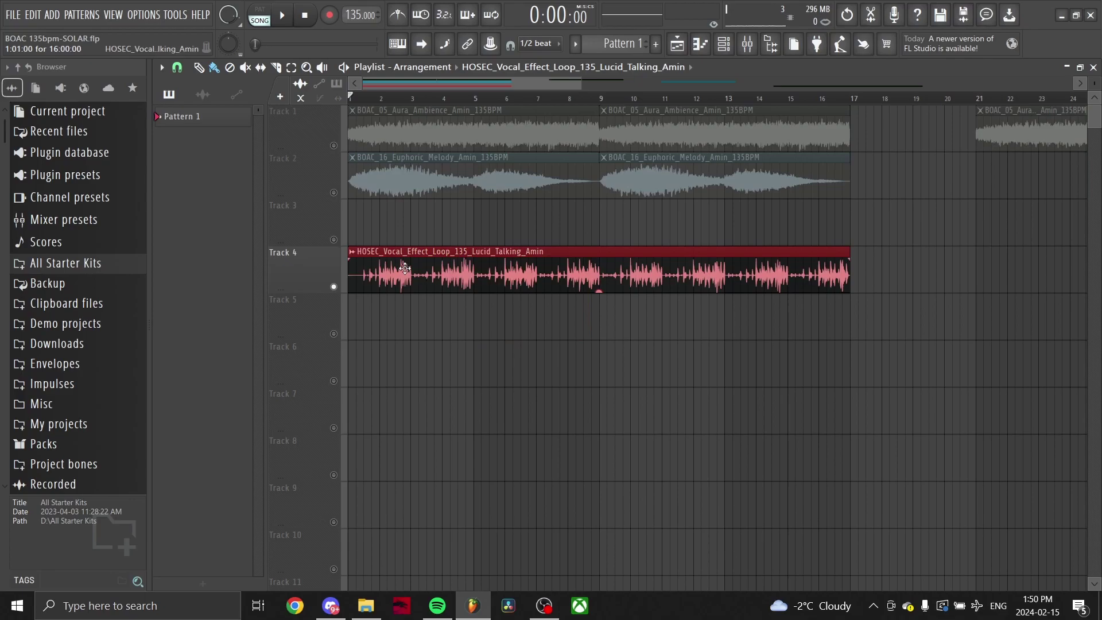
click(748, 49)
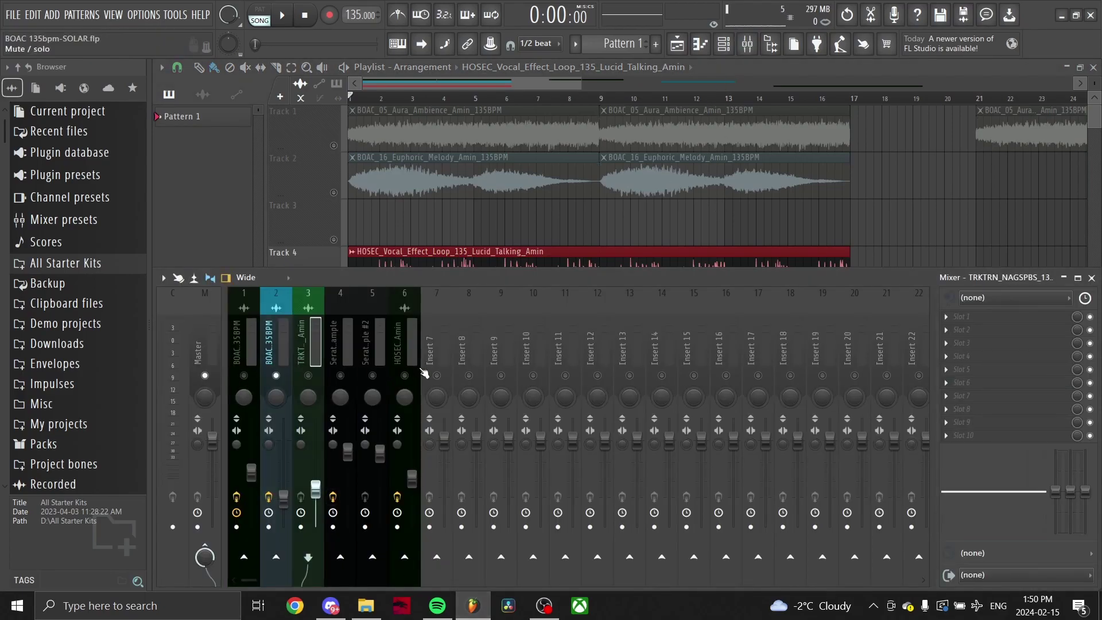
click(978, 370)
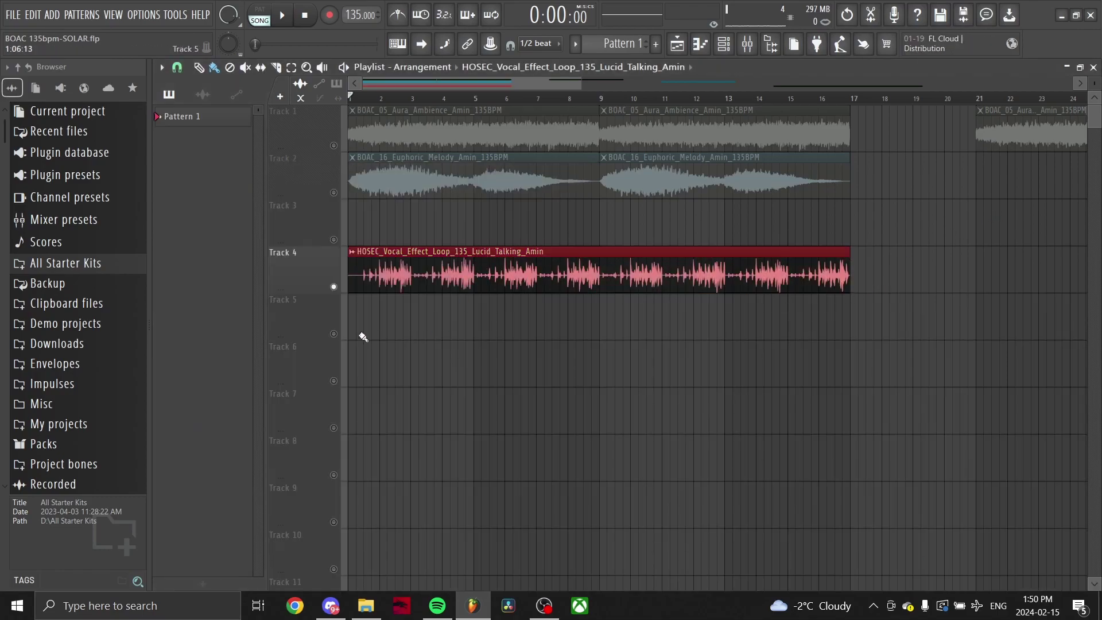
scroll(411, 317, up, 2)
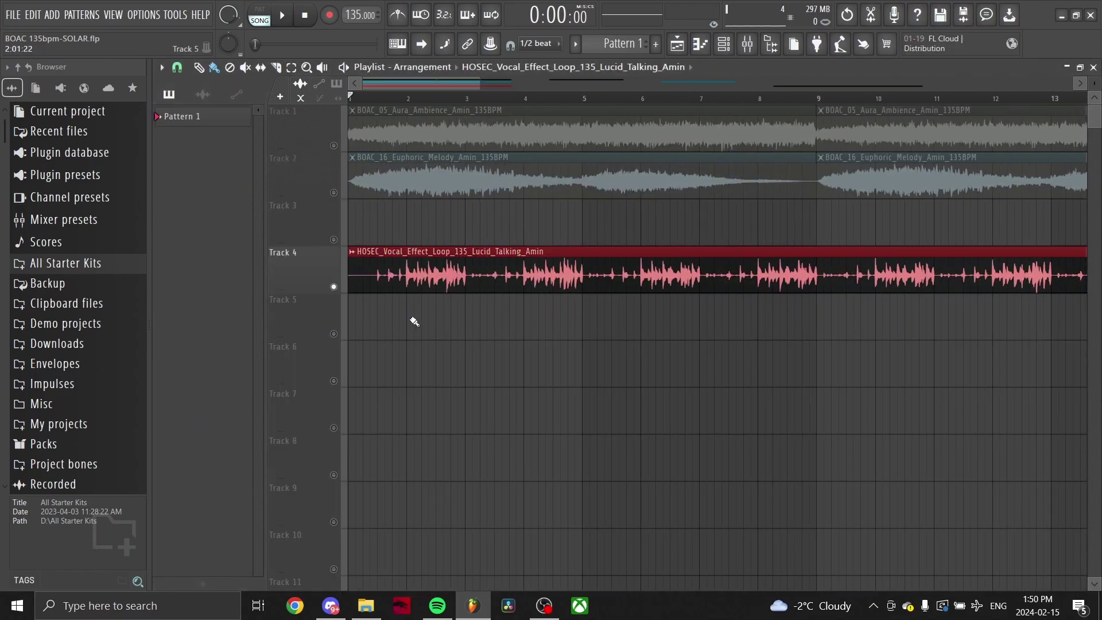
drag(482, 337, 482, 277)
scroll(436, 312, down, 5)
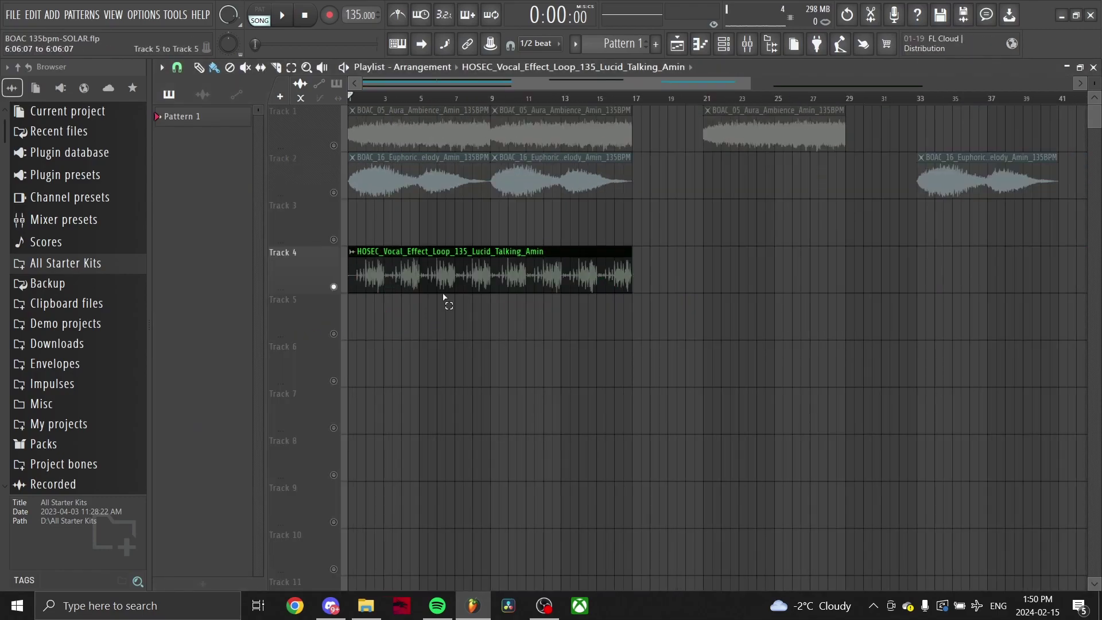
scroll(402, 353, up, 5)
scroll(574, 316, down, 2)
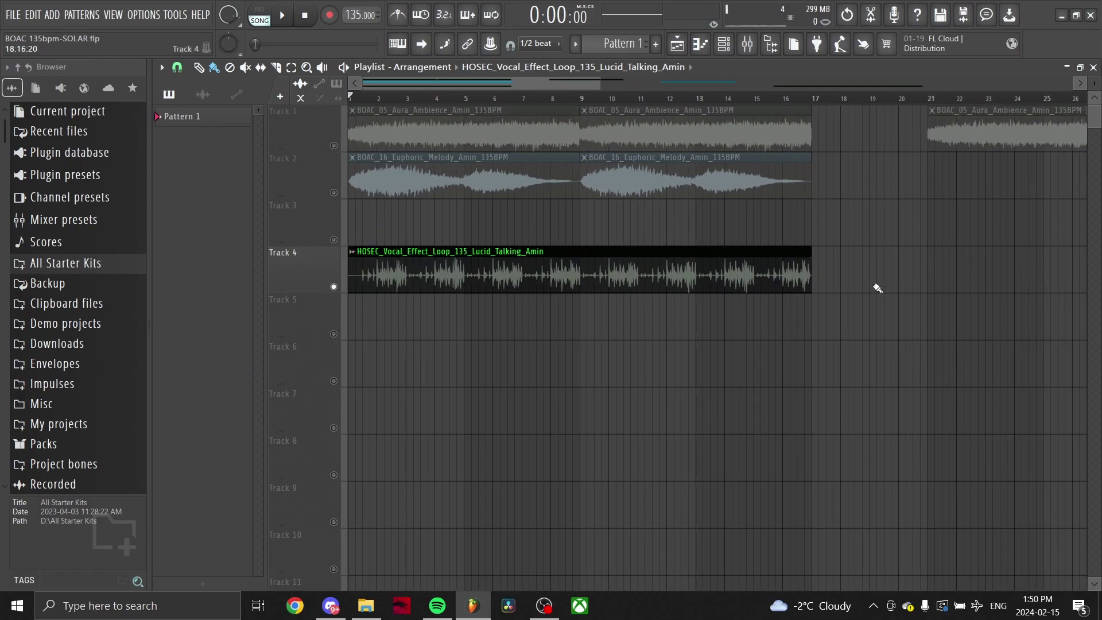
drag(853, 291, 711, 279)
ctrl+click(551, 358)
scroll(459, 360, down, 4)
scroll(381, 350, up, 5)
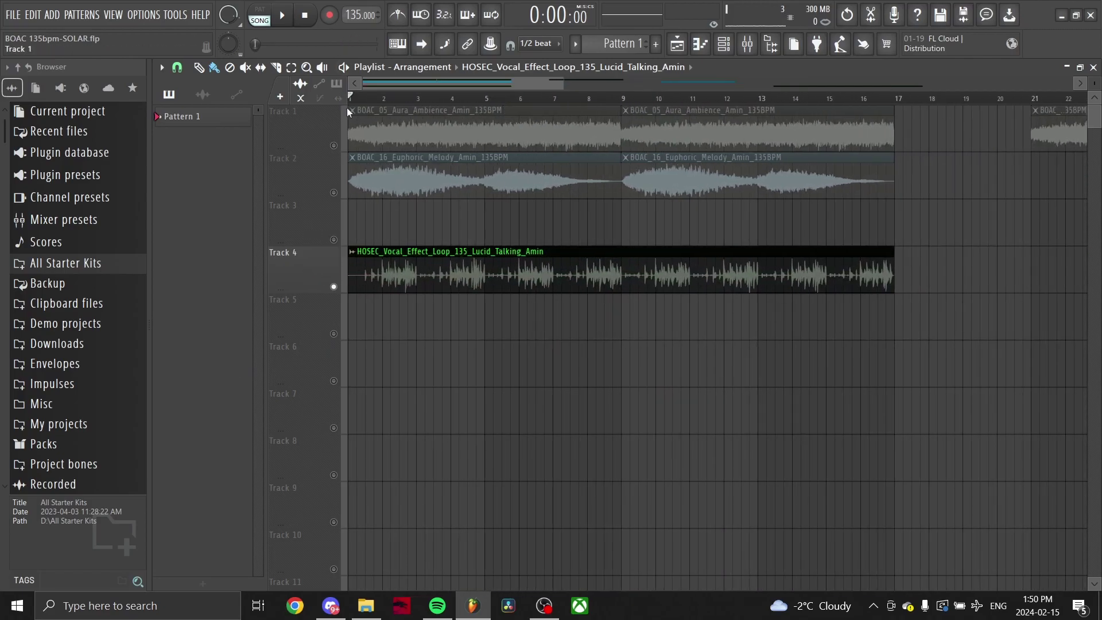
Unmute the Euphoric Melody loop on Track 2 alongside the soloed vocal loop on Track 4.
scroll(524, 256, down, 5)
scroll(703, 322, up, 3)
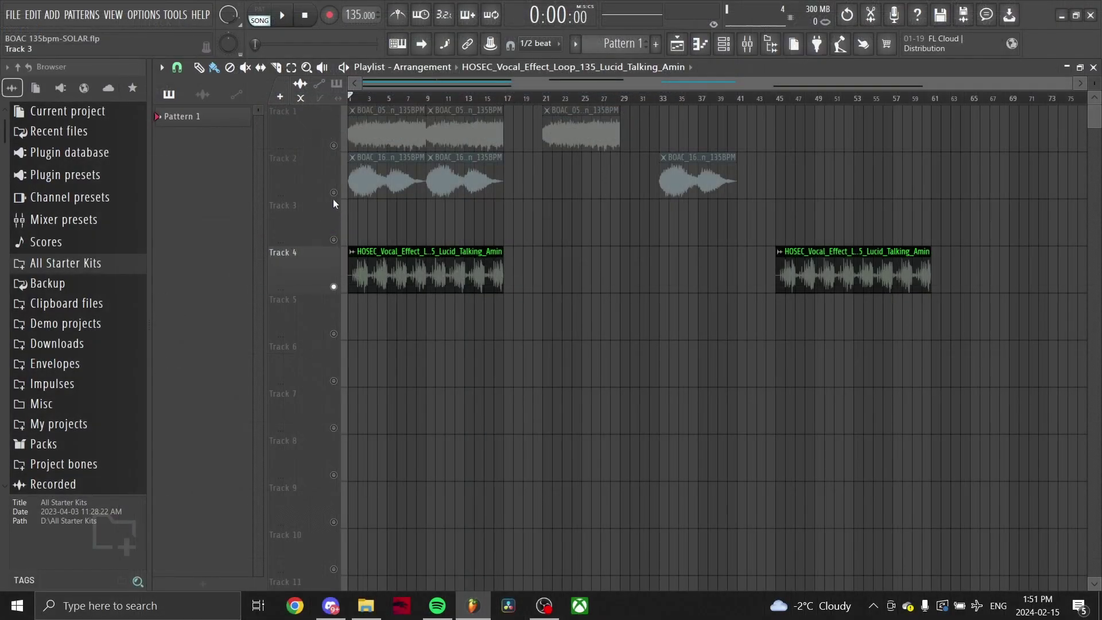
click(335, 195)
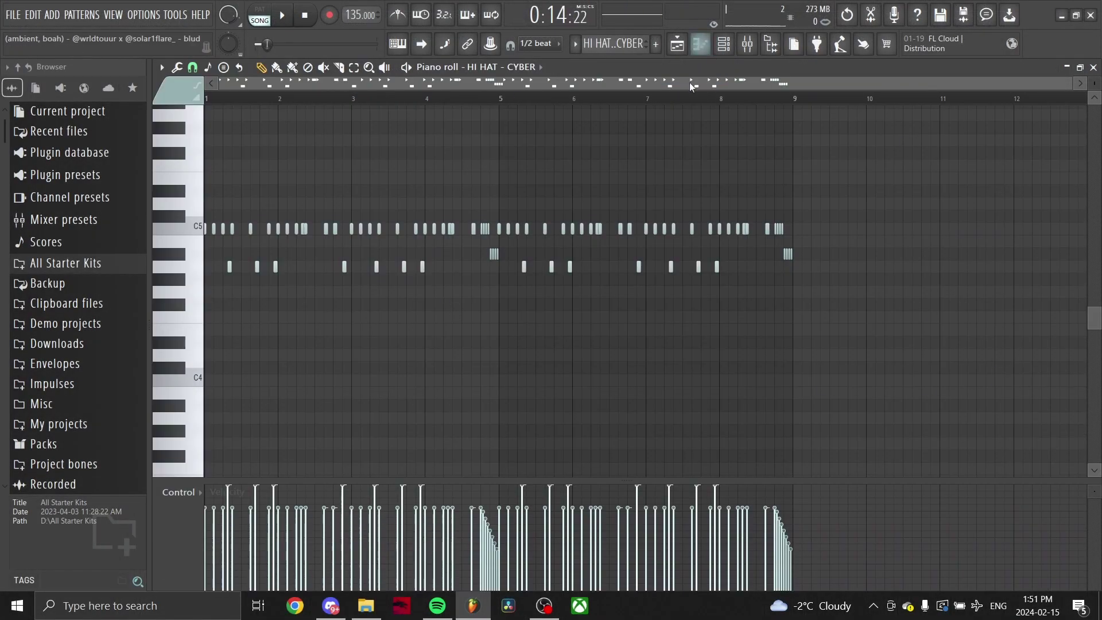
Select all notes of the HI HAT - CYBER pattern in the piano roll for review, and clear the selection.
scroll(826, 350, up, 2)
drag(817, 362, 191, 257)
scroll(597, 291, down, 1)
key(ctrl+d)
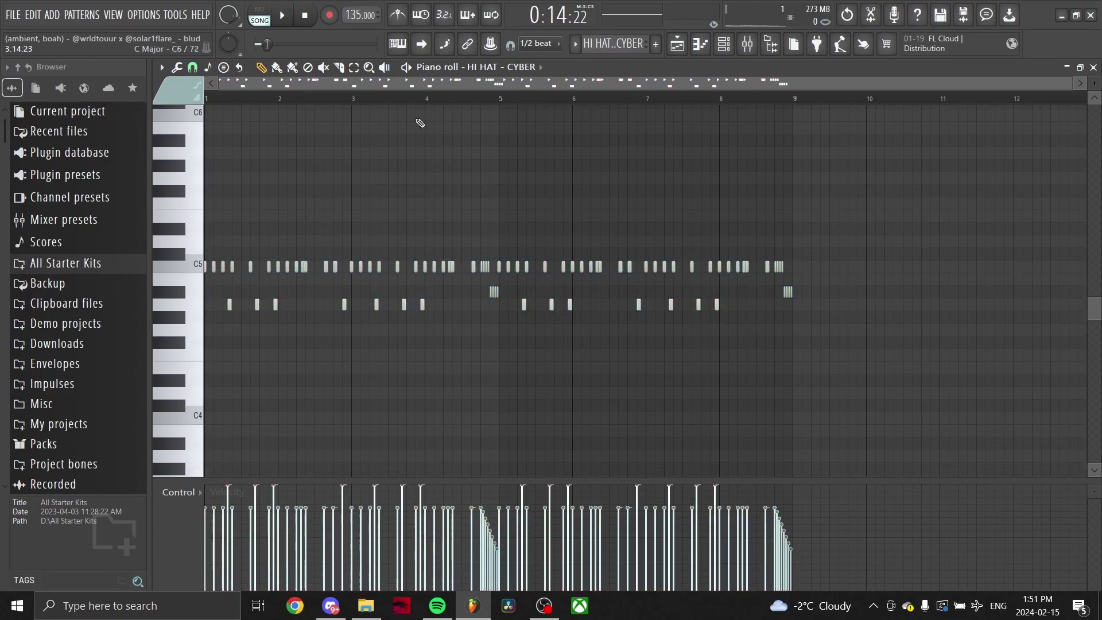
Review the drum channels and their mixer routing in the channel rack and mixer.
click(753, 50)
click(724, 46)
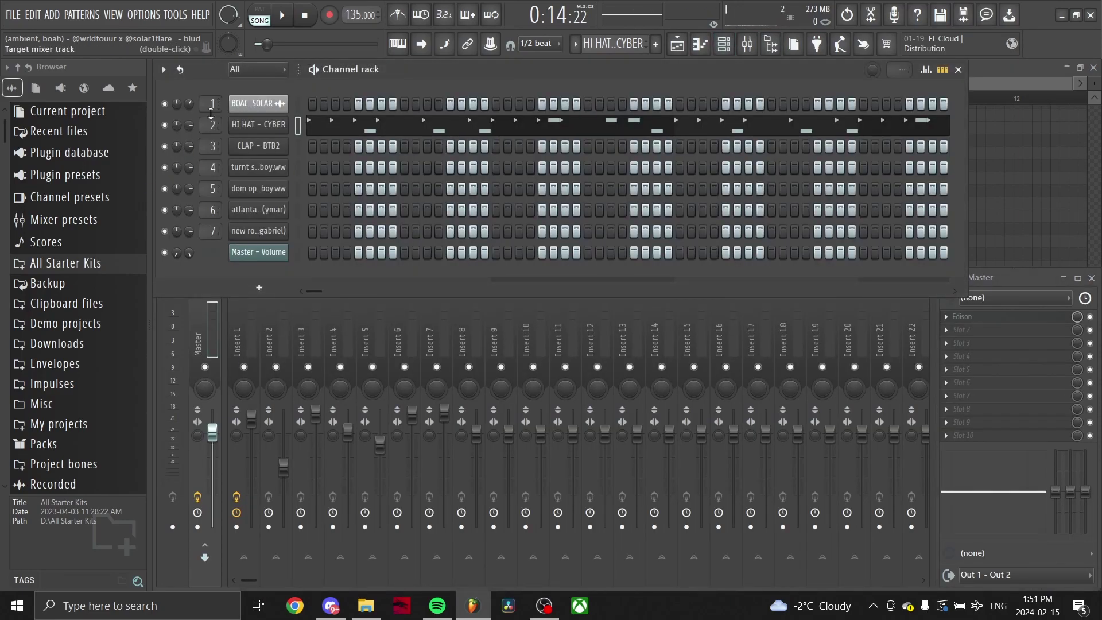
right_click(1012, 168)
Examine the hi-hat notes, highlighting the lower A4 row, and play the pattern in pattern mode.
drag(924, 361, 196, 138)
scroll(320, 361, down, 1)
key(ctrl+d)
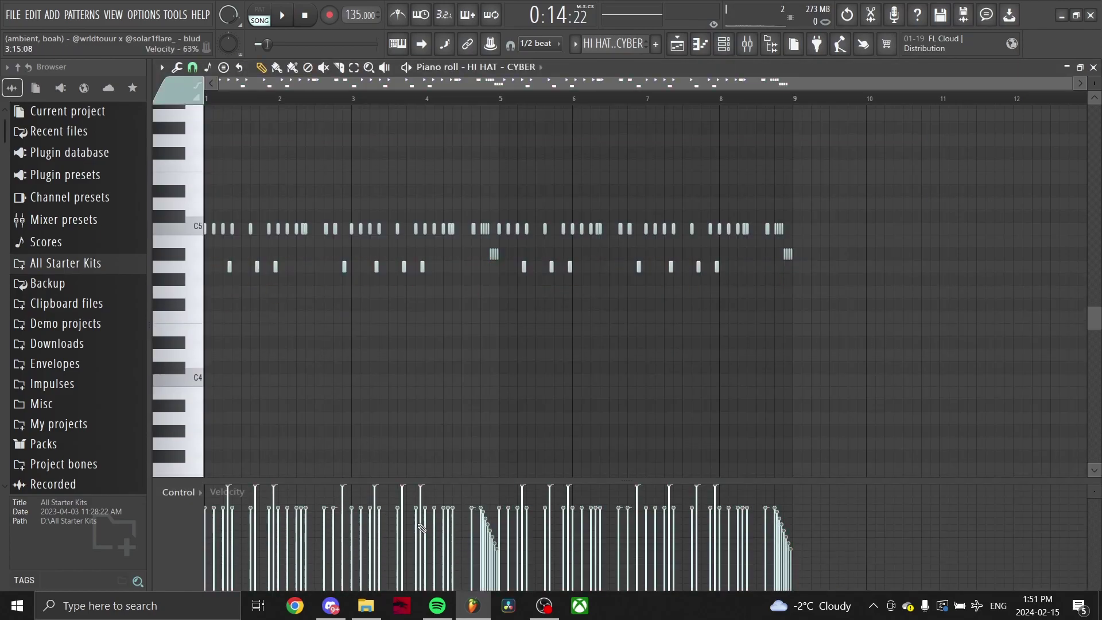
drag(580, 270, 235, 282)
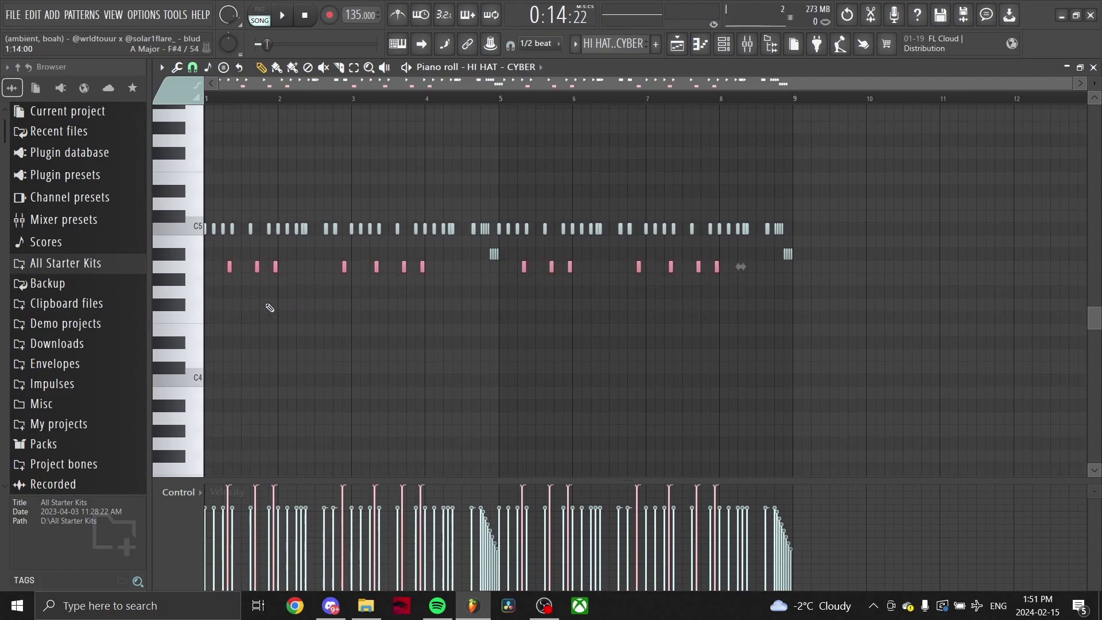
scroll(229, 108, up, 3)
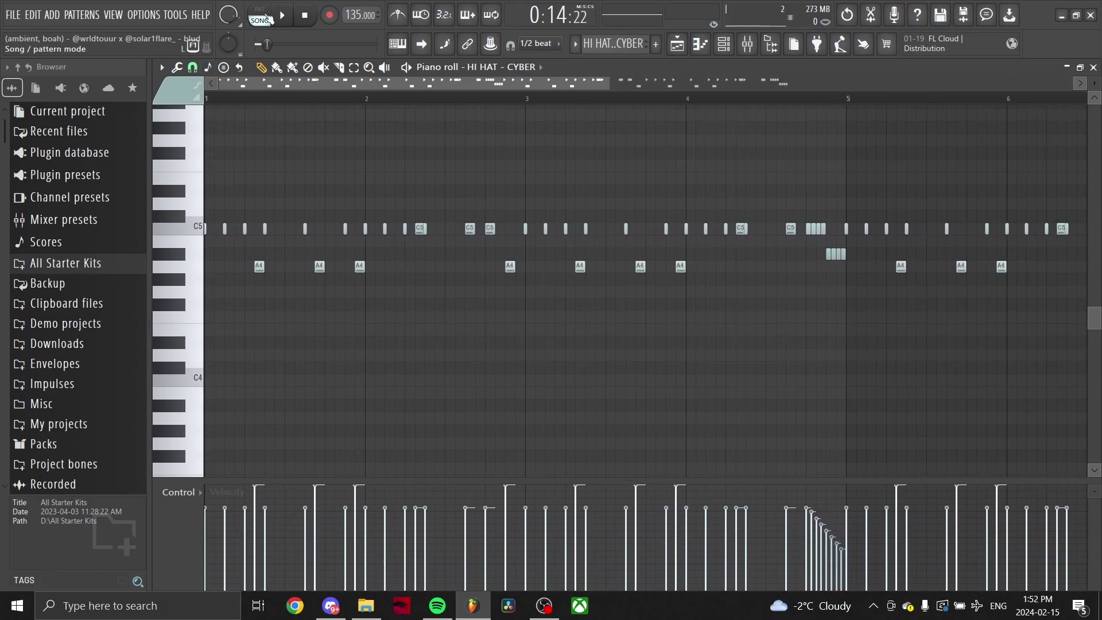
scroll(320, 333, down, 3)
key(space)
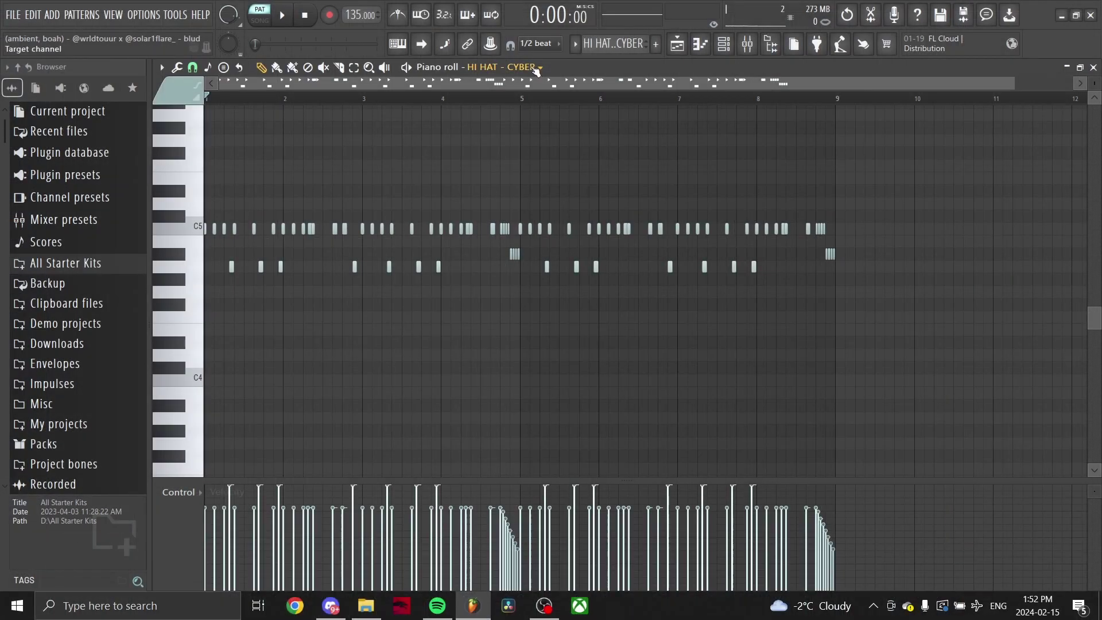
Open the ds clap pattern from Track 5 of the playlist in the piano roll and play it.
click(536, 68)
click(677, 44)
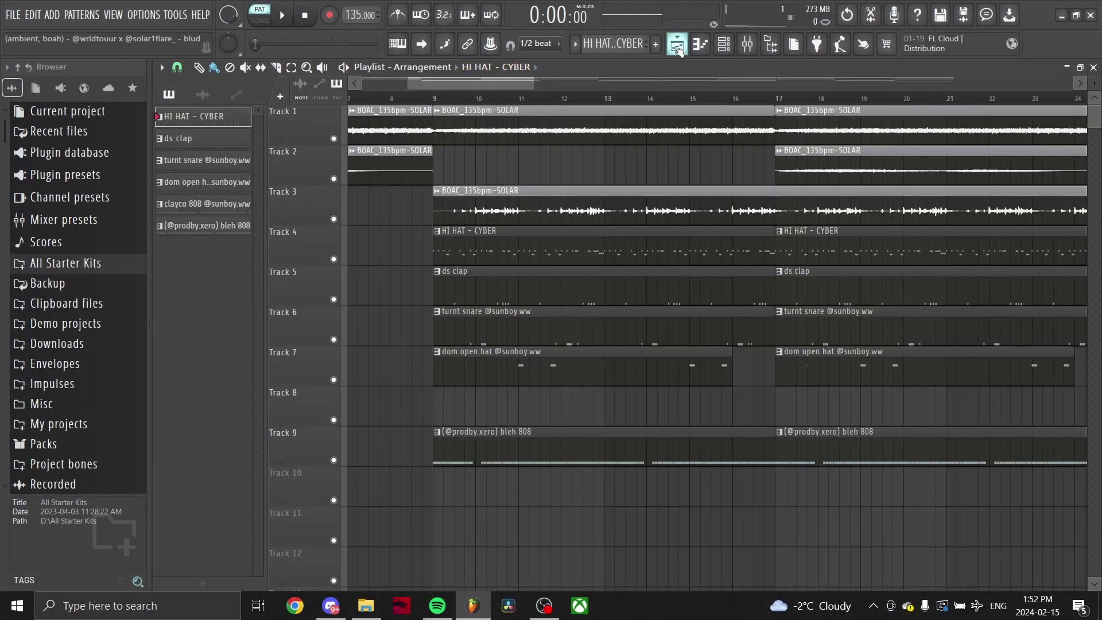
scroll(412, 235, up, 3)
double_click(471, 282)
key(space)
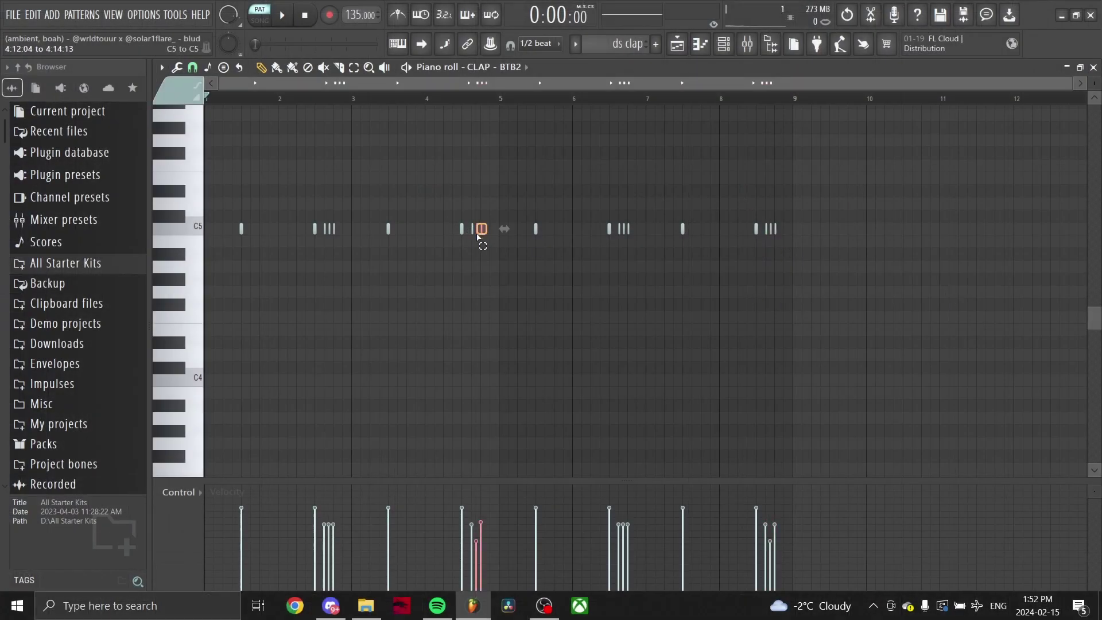
Examine the clap pattern's three-note rolls at C5, highlighting the groups in bars 2 and 6.
scroll(322, 304, up, 4)
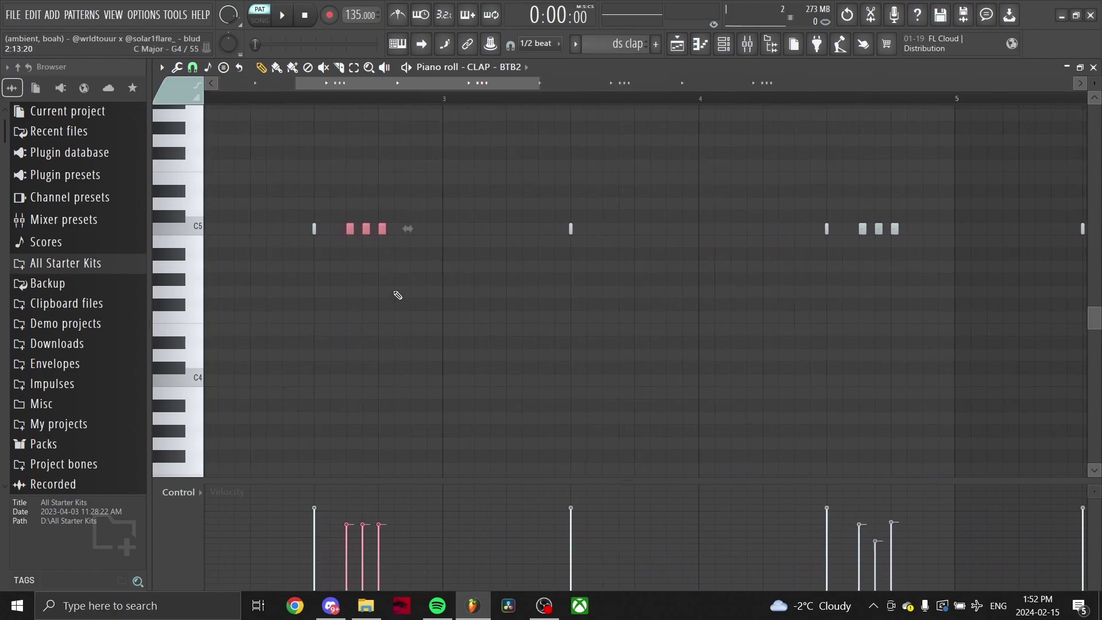
scroll(336, 227, down, 4)
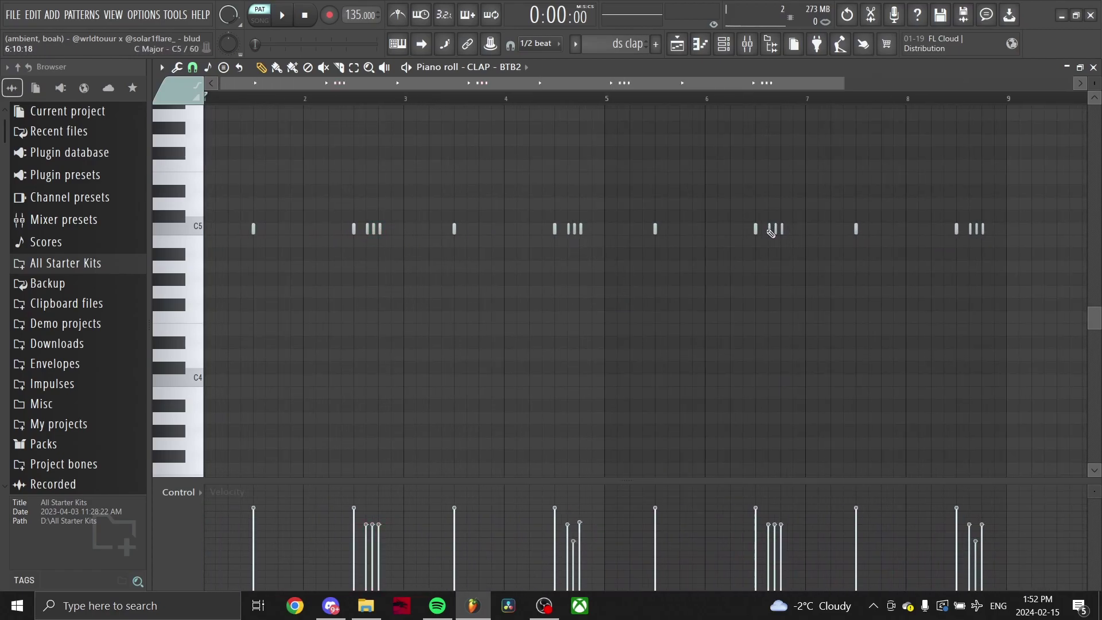
scroll(667, 368, down, 1)
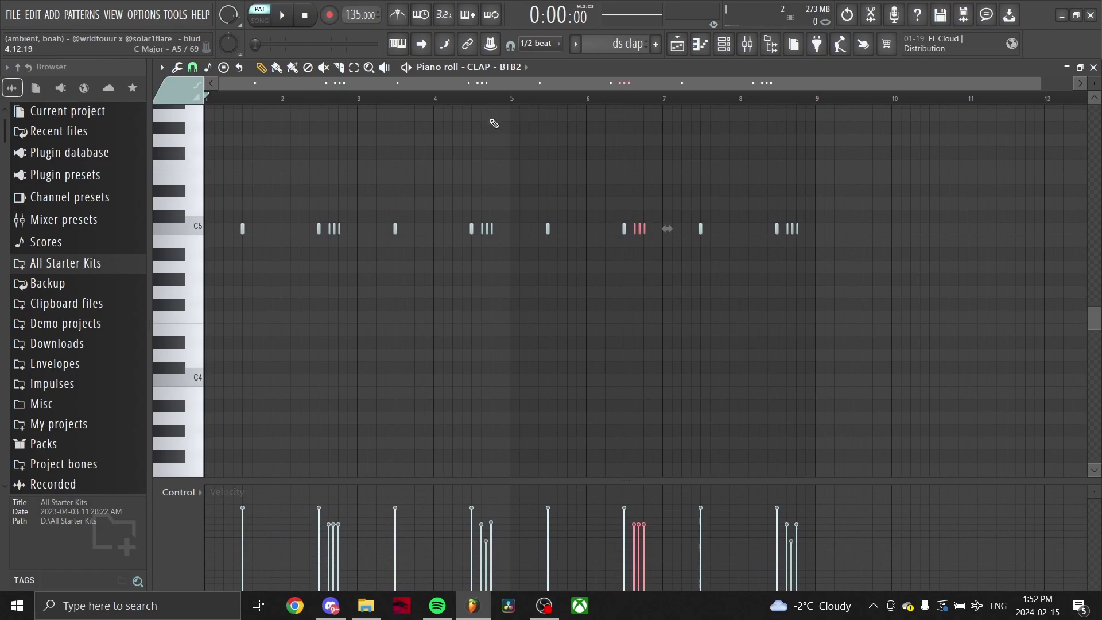
Open the turnt snare pattern from Track 6 of the playlist in the piano roll.
key(F5)
double_click(479, 316)
click(272, 100)
scroll(342, 263, down, 2)
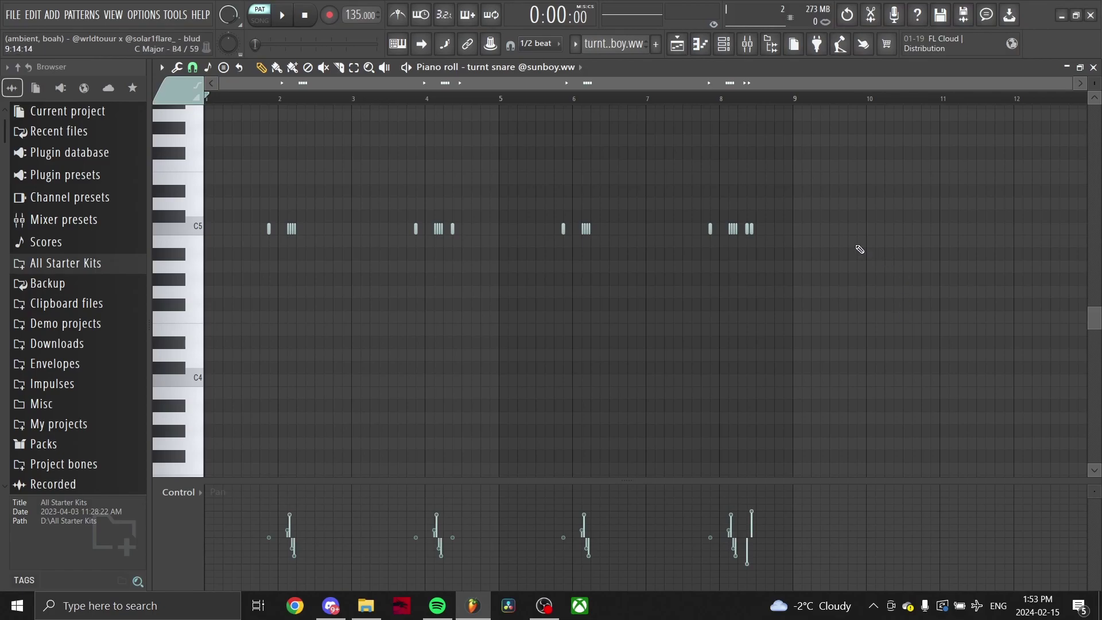
Examine the snare pattern's C5 notes with their note pan values displayed, highlighting the whole pattern.
drag(848, 247, 238, 184)
click(177, 496)
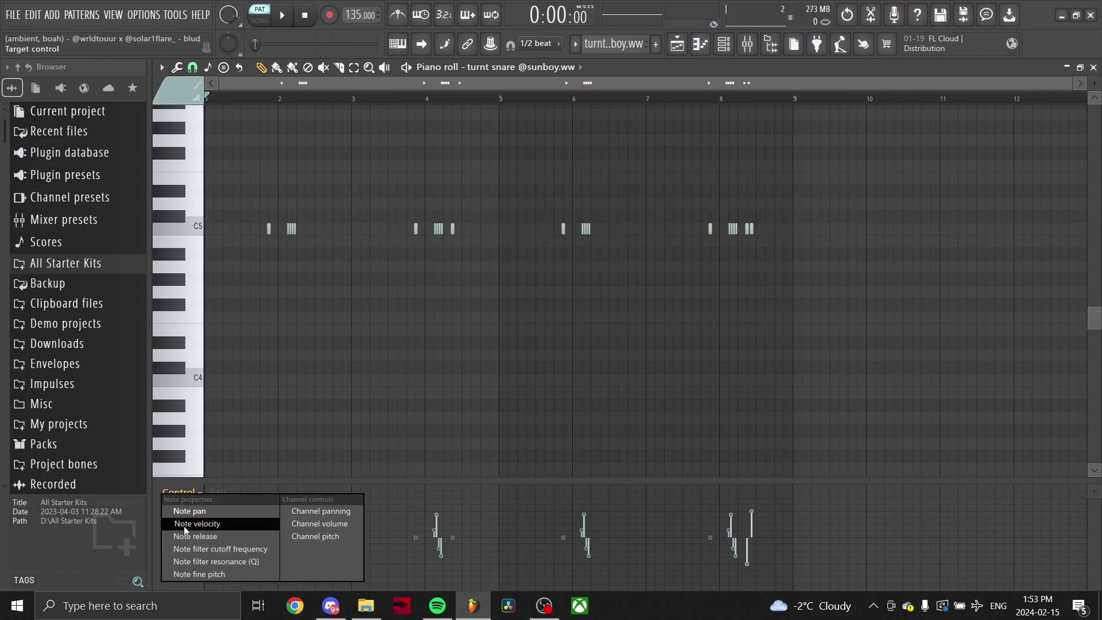
click(189, 511)
drag(245, 197, 922, 263)
Open the HI HAT - CYBER pattern in the piano roll and examine its notes and panning.
click(674, 48)
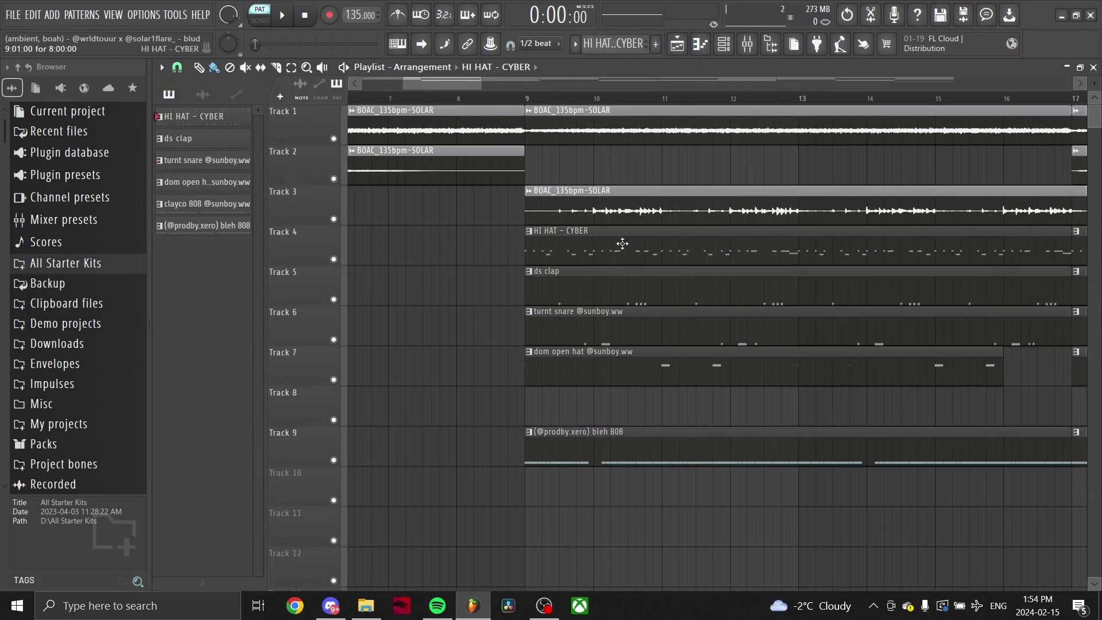
double_click(354, 381)
drag(911, 319, 117, 208)
ctrl+click(372, 372)
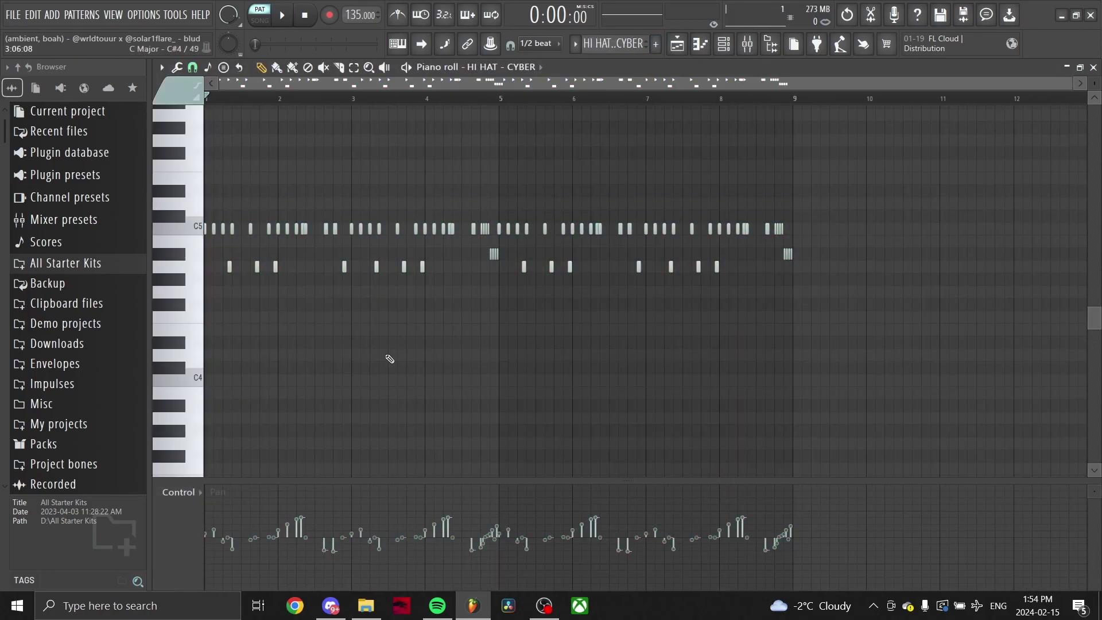
Open the bleh 808 pattern from Track 9 of the playlist in the piano roll, highlight its notes and play it.
click(680, 48)
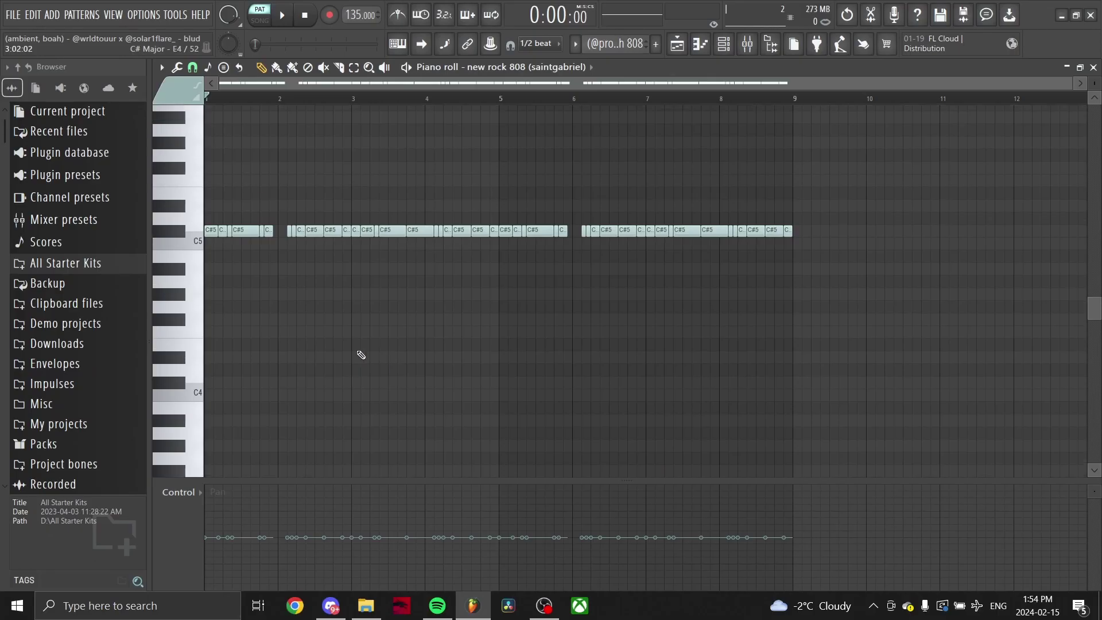
click(672, 44)
double_click(581, 453)
drag(849, 298, 144, 218)
ctrl+click(233, 98)
key(space)
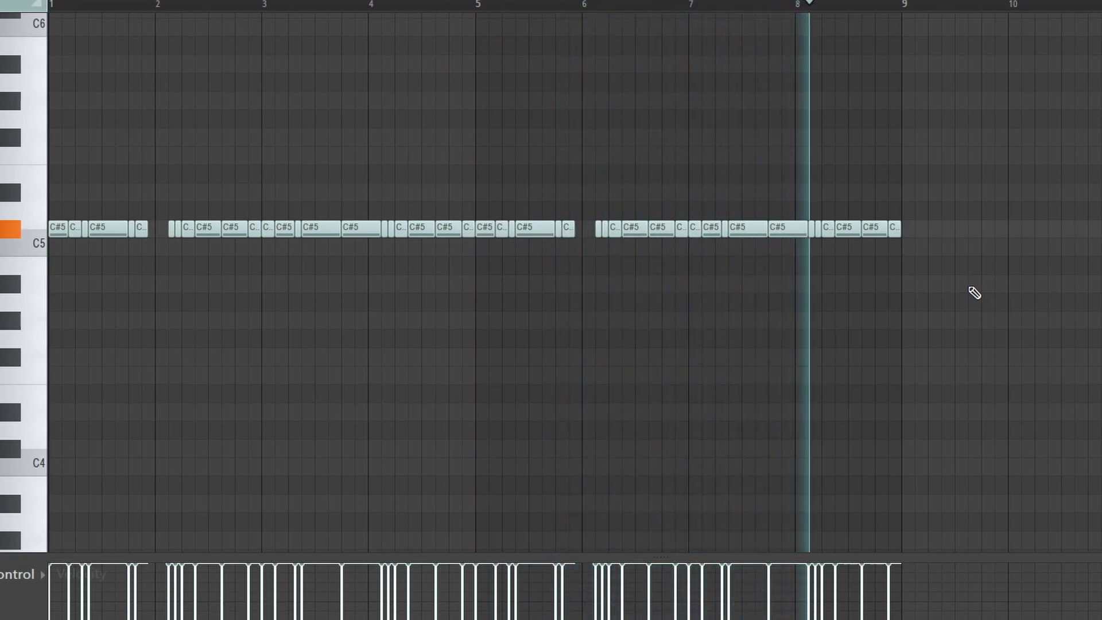
Examine the bleh 808 pattern's C#5 notes, highlighting the full eight-bar sequence.
key(ctrl+a)
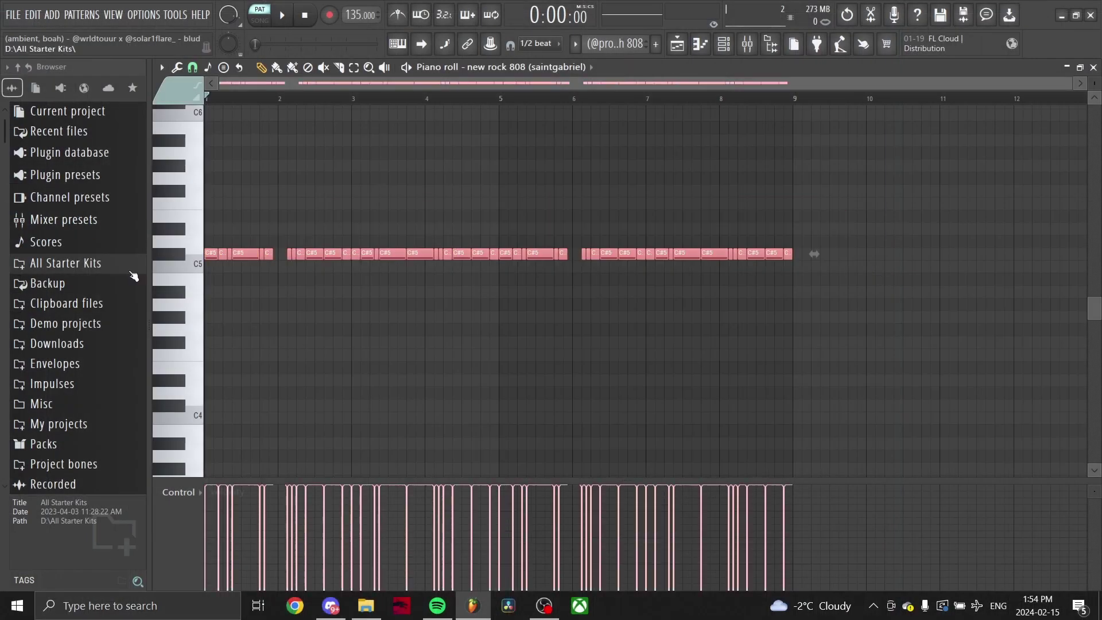
scroll(286, 306, up, 3)
key(ctrl+d)
drag(230, 260, 811, 314)
ctrl+click(851, 316)
drag(846, 273, 159, 214)
ctrl+click(986, 310)
drag(901, 279, 36, 259)
Open the clayco 808 pattern in the piano roll and play it, including its C#6 note in bar 4.
right_click(861, 295)
right_click(562, 353)
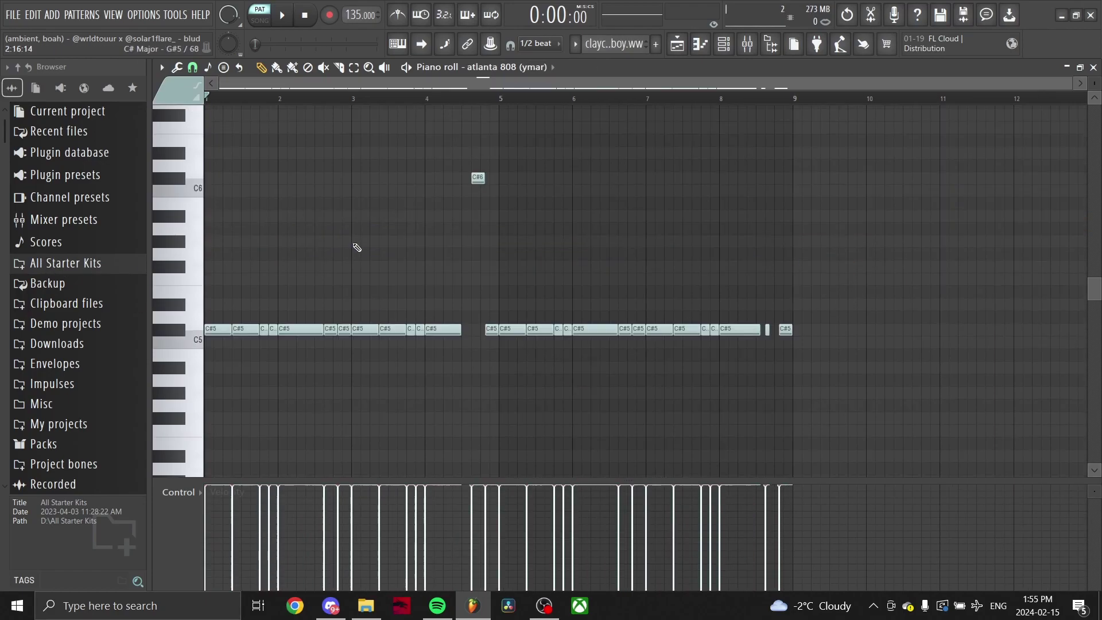
scroll(356, 248, down, 2)
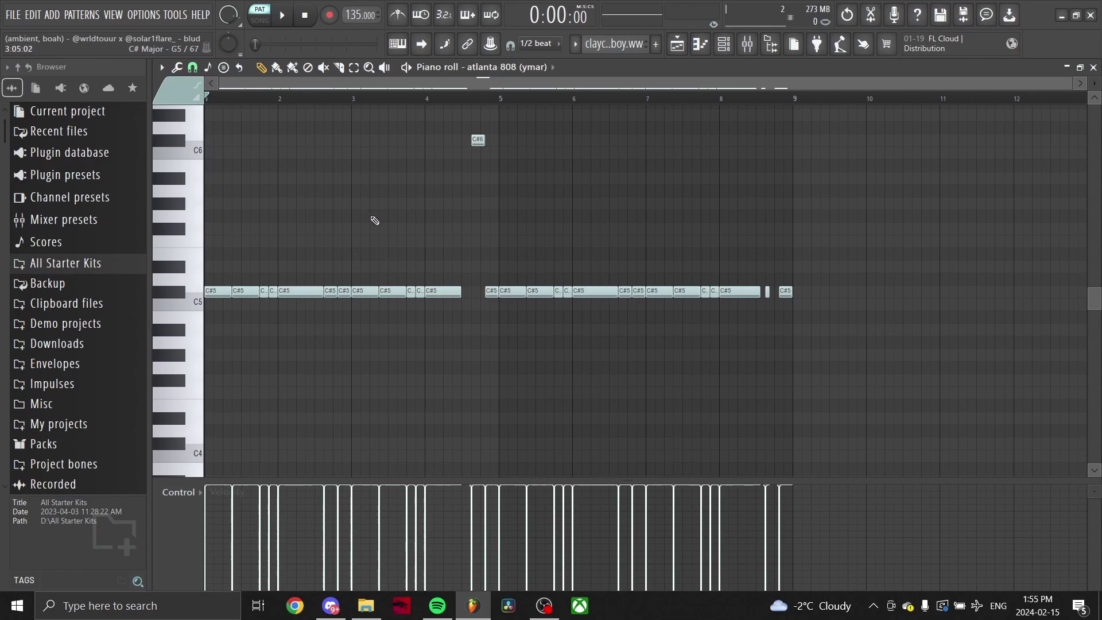
key(space)
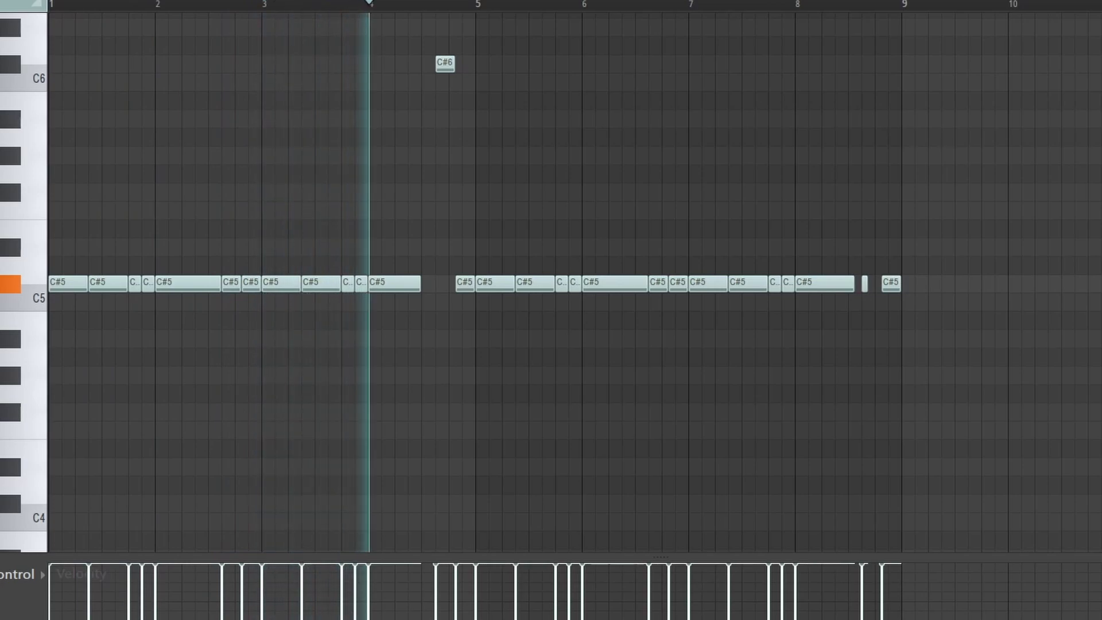
scroll(574, 281, up, 2)
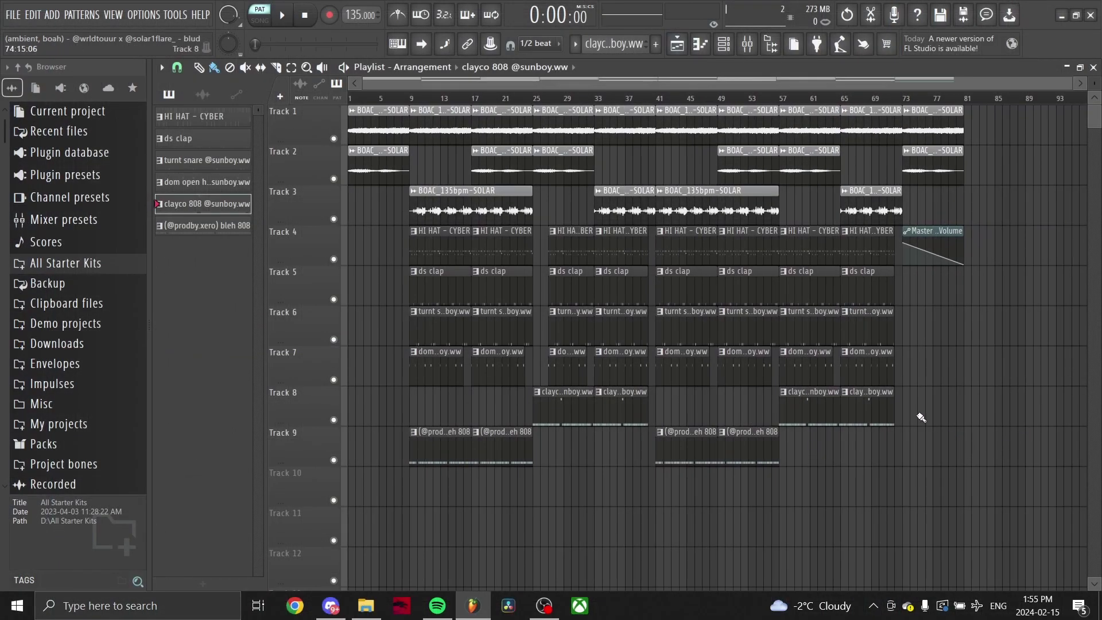
Examine the arrangement's opening in the playlist, highlighting the intro loops on Tracks 1 and 2 and the Track 3 loop at bar 9.
drag(969, 497, 349, 114)
drag(371, 215, 364, 120)
scroll(399, 307, up, 4)
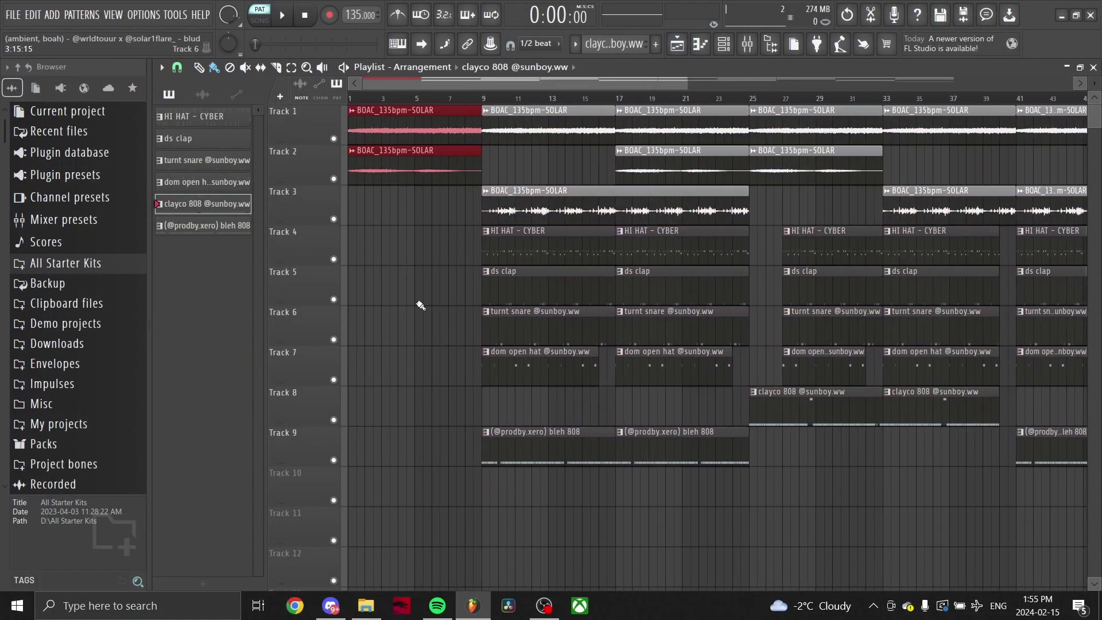
scroll(400, 310, down, 2)
ctrl+click(487, 165)
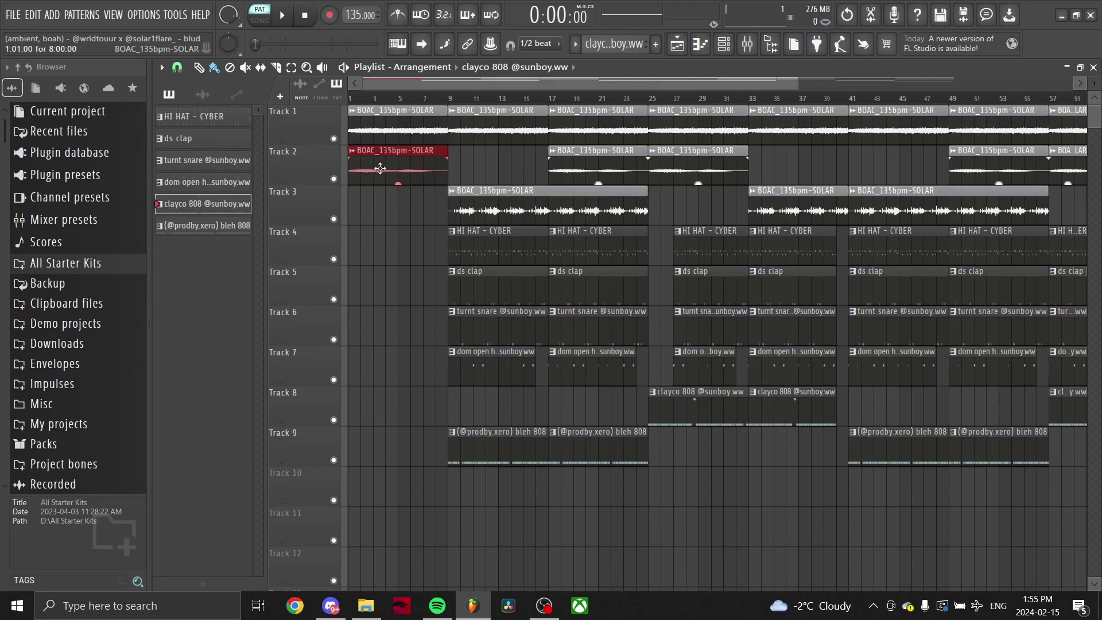
ctrl+click(476, 206)
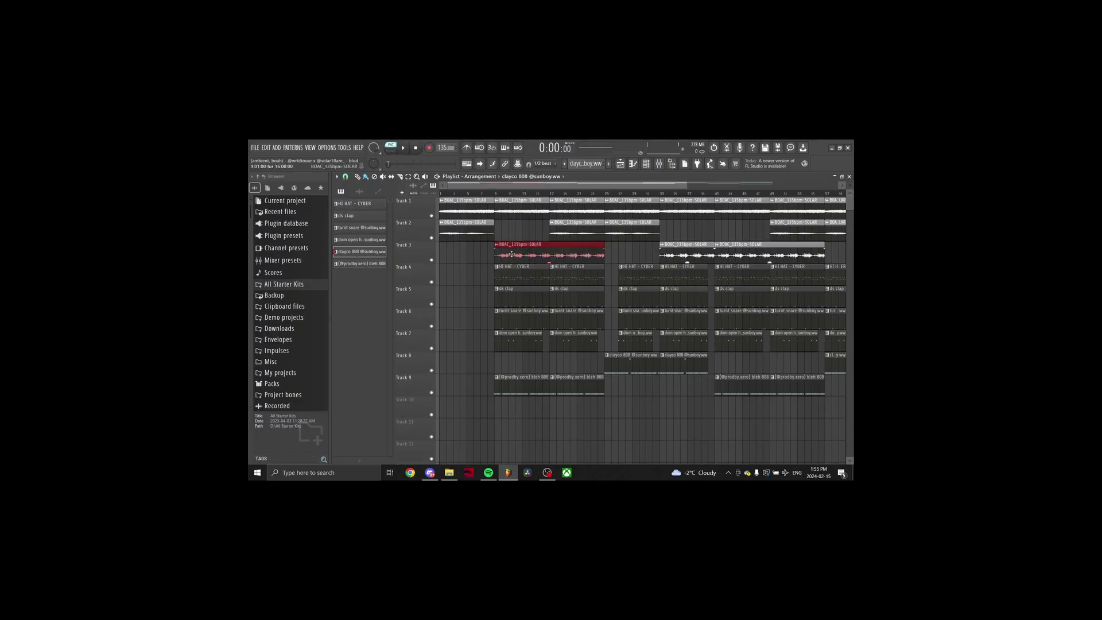
ctrl+click(522, 234)
Examine the full arrangement, highlighting all clips and isolating the loops on Tracks 1 to 3.
scroll(542, 247, down, 3)
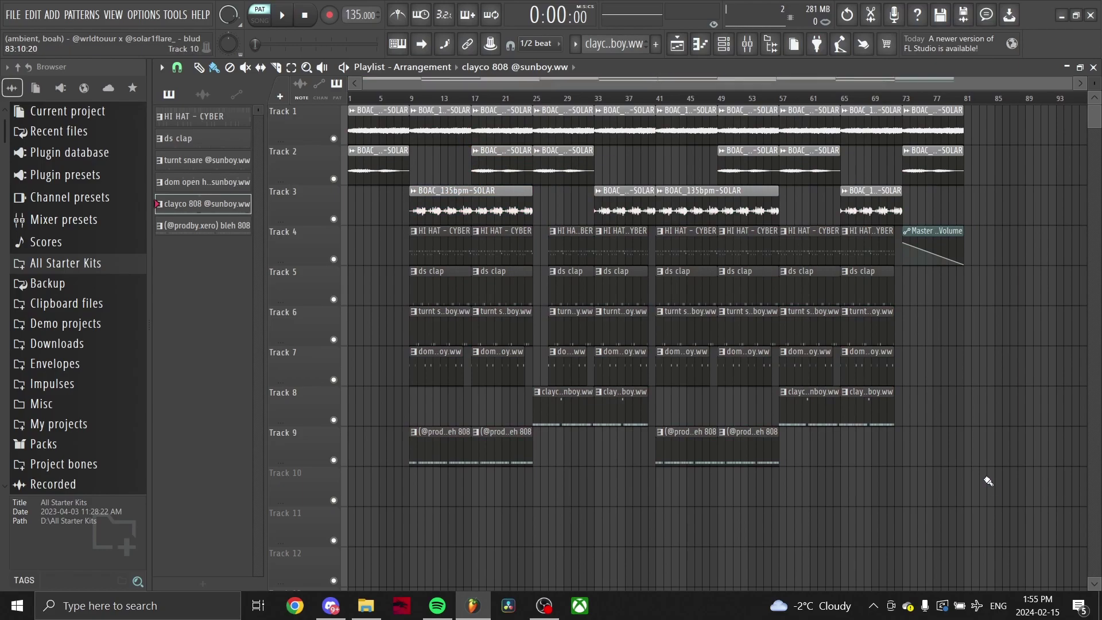
drag(991, 487, 346, 119)
click(367, 208)
drag(951, 198, 352, 119)
ctrl+click(355, 221)
drag(1023, 192, 357, 119)
right_click(335, 218)
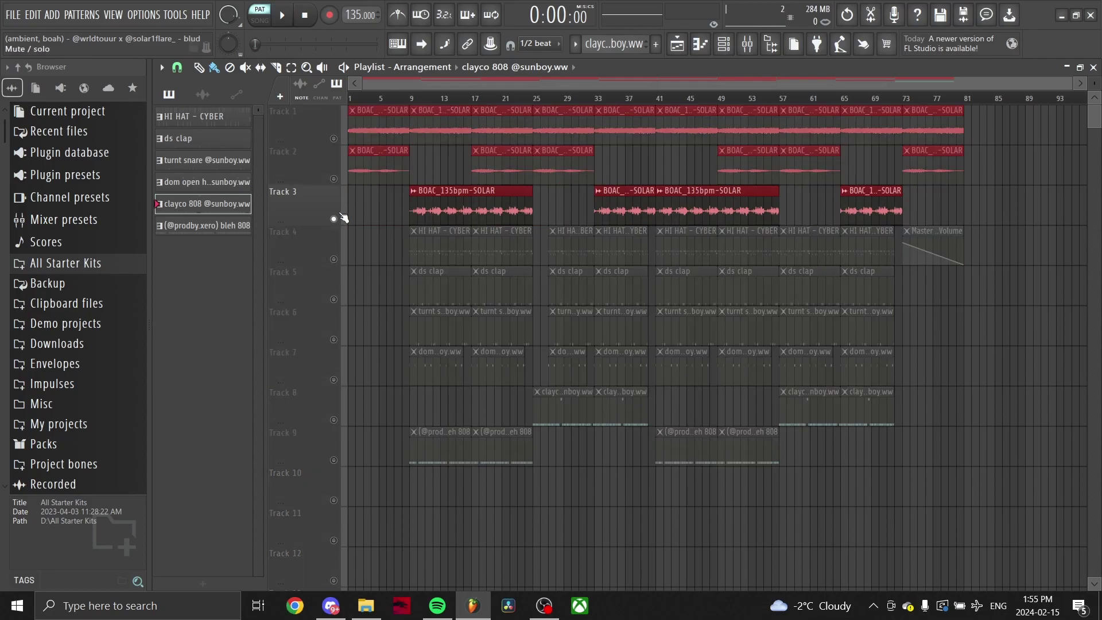
right_click(334, 218)
click(343, 221)
Solo the drum and 808 tracks, Tracks 4 to 9, in the playlist.
right_click(335, 259)
click(335, 300)
click(335, 339)
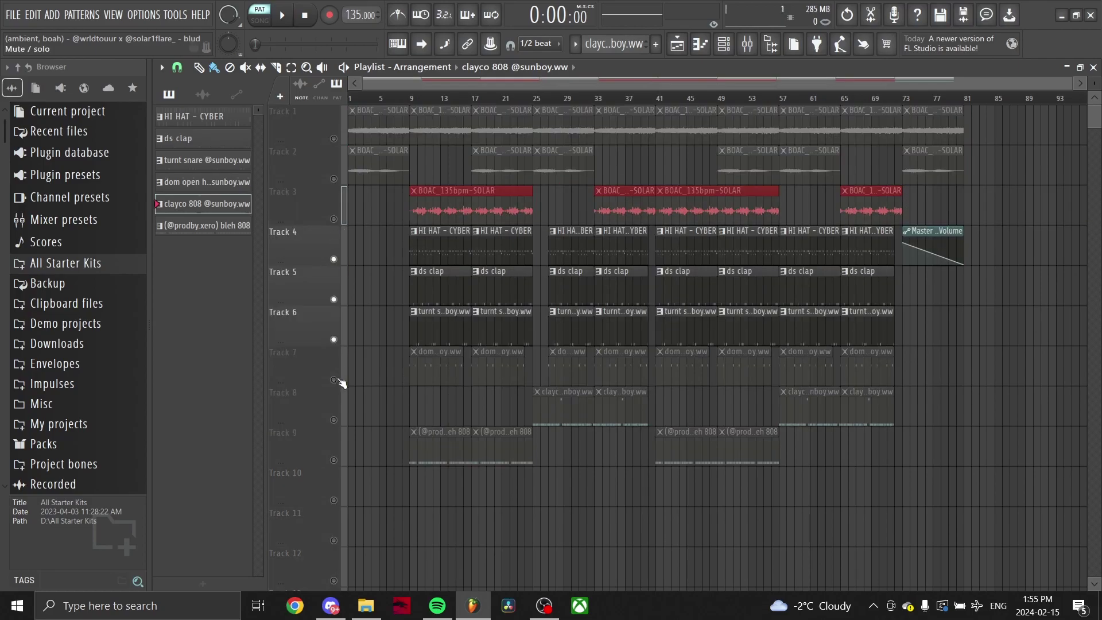
click(335, 380)
click(333, 420)
Examine the isolated drum and 808 clips on Tracks 4 to 9, highlighting their layout across the arrangement.
drag(943, 466, 429, 265)
drag(922, 545, 363, 253)
ctrl+click(998, 468)
ctrl+click(372, 262)
drag(1000, 481, 1018, 451)
ctrl+click(999, 473)
right_click(374, 241)
right_click(952, 431)
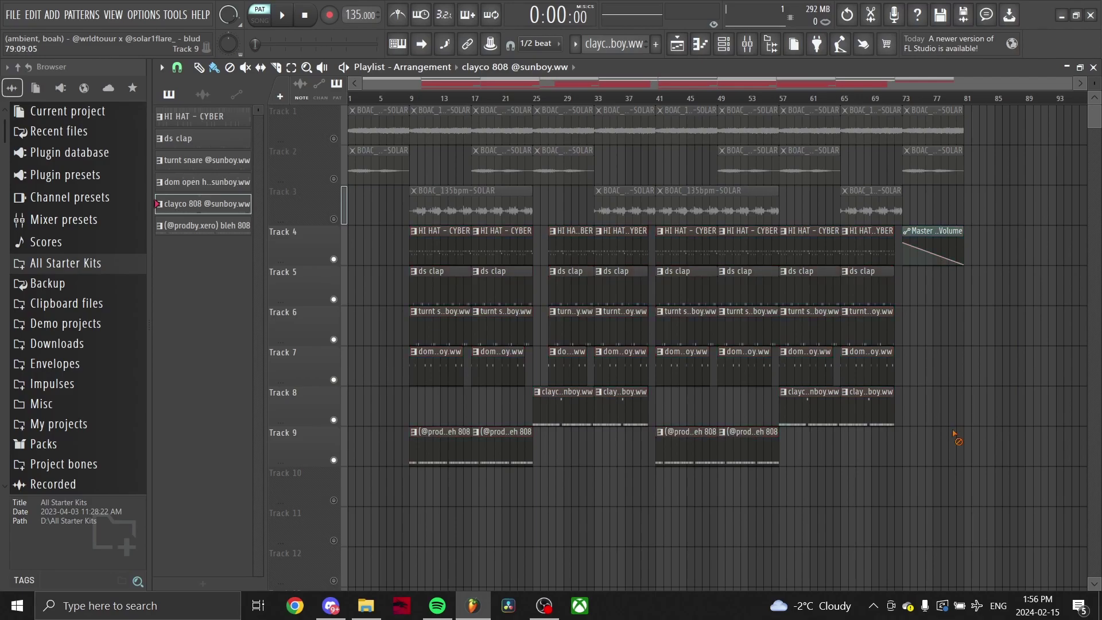
drag(374, 244, 919, 468)
ctrl+click(947, 470)
drag(1004, 481, 379, 263)
ctrl+click(370, 245)
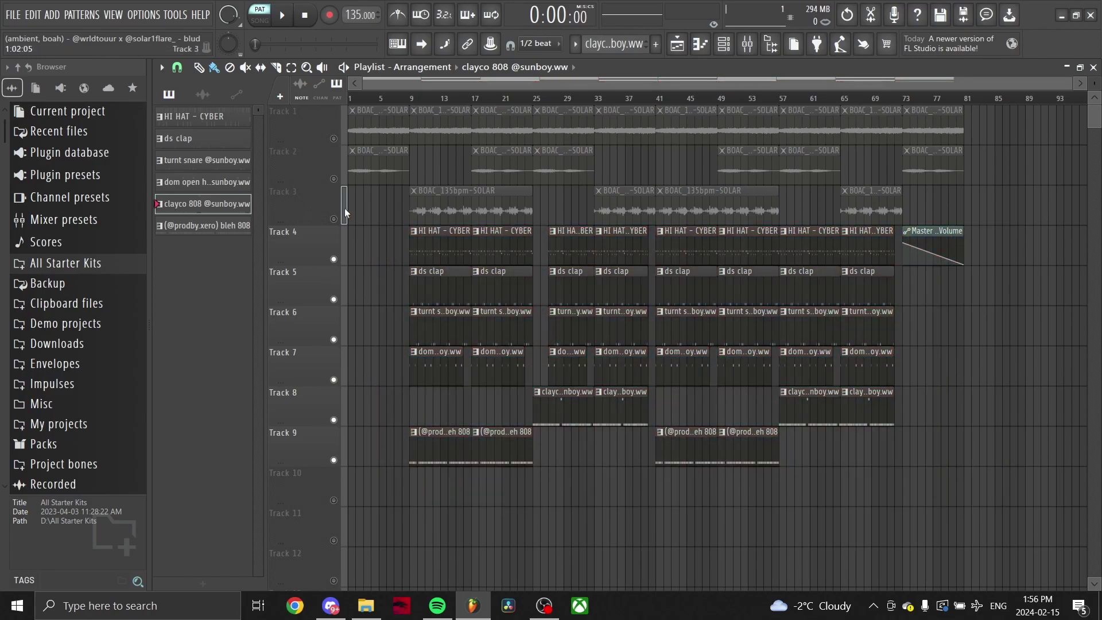
Solo the melody and vocal loops on Tracks 1 to 3 and highlight their clips.
right_click(334, 219)
click(333, 178)
click(334, 138)
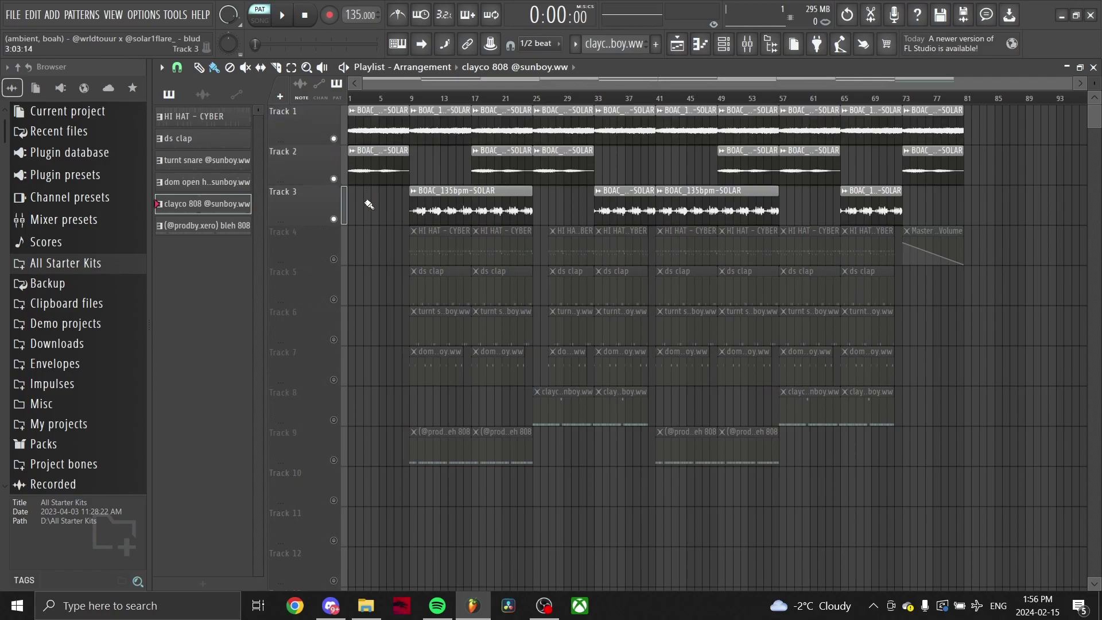
drag(1002, 213, 655, 166)
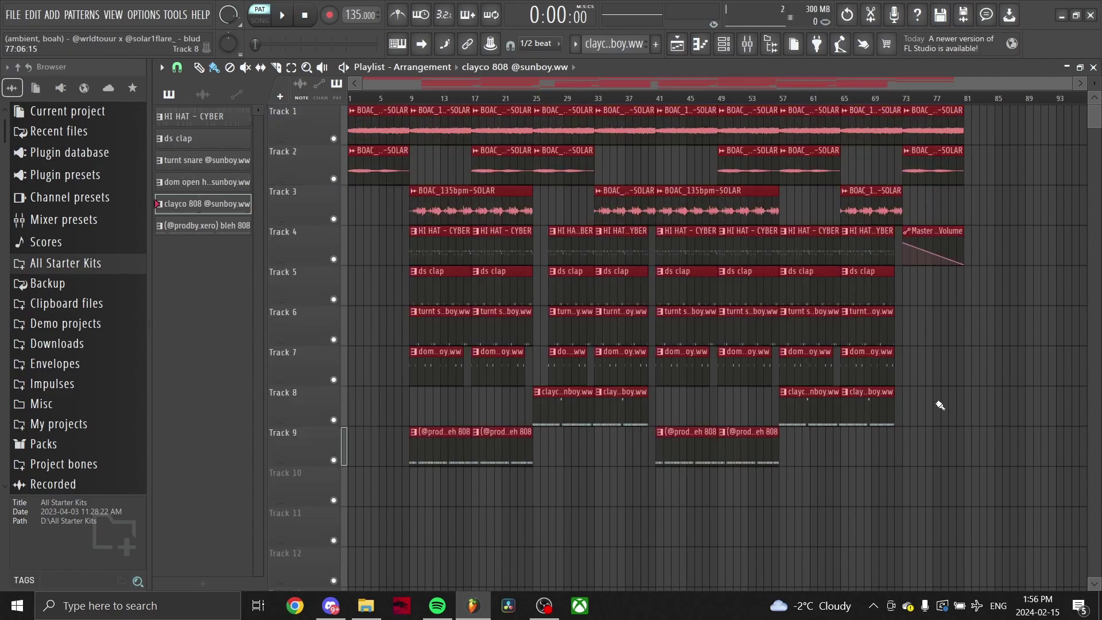
Review the complete arrangement with every track enabled, highlighting all clips on Tracks 1 to 9.
ctrl+click(925, 403)
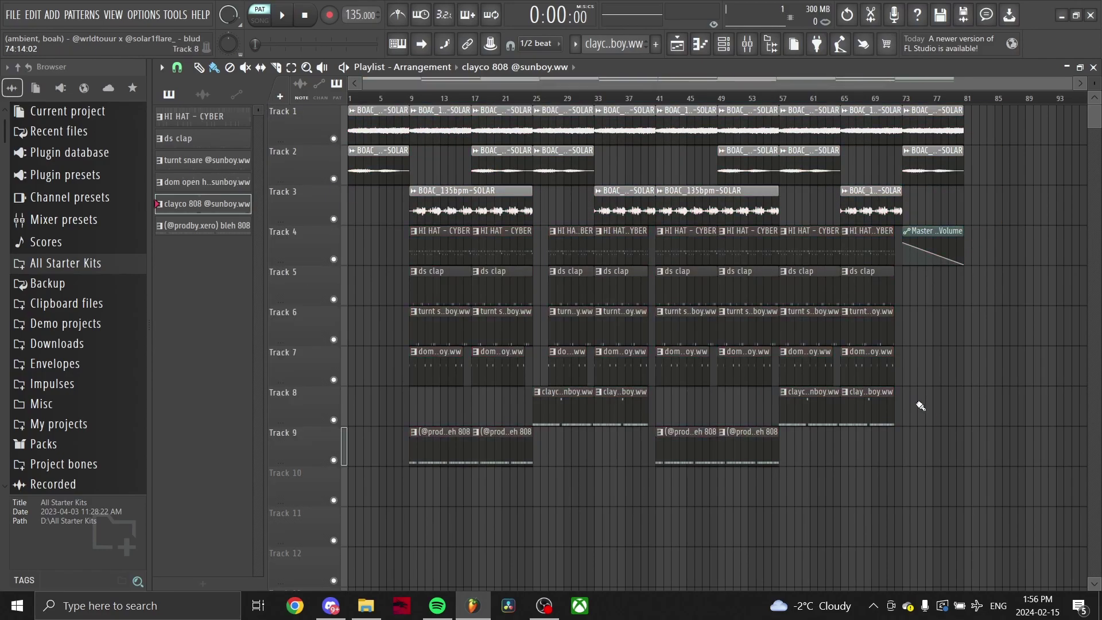
drag(996, 493, 311, 132)
ctrl+click(993, 452)
drag(997, 483, 118, 74)
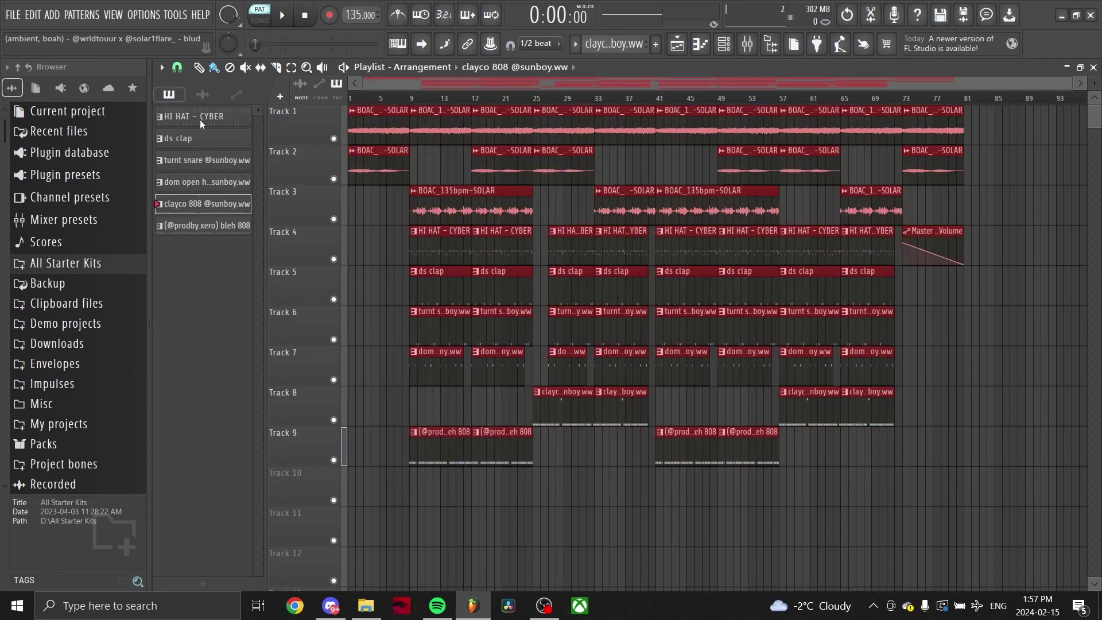
ctrl+click(1038, 456)
drag(959, 464, 338, 104)
ctrl+click(921, 455)
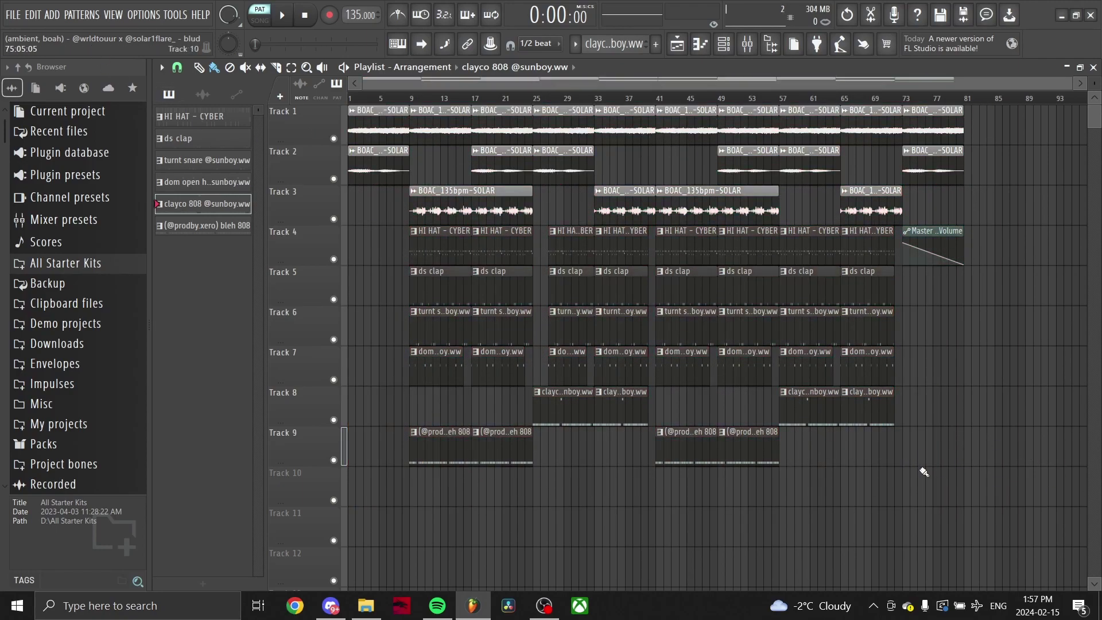